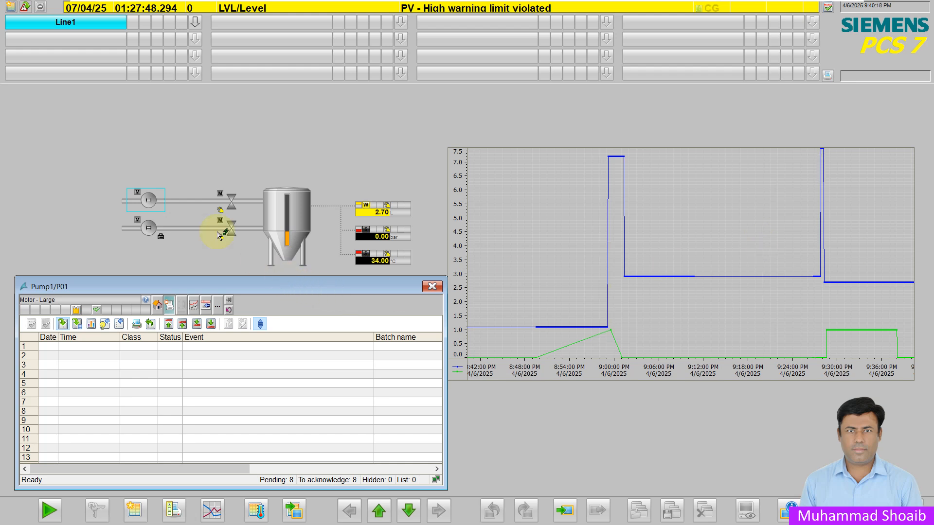
# - Switch from the pump faceplate to the S7-PLCSIM simulator window
pyautogui.click(169, 310)
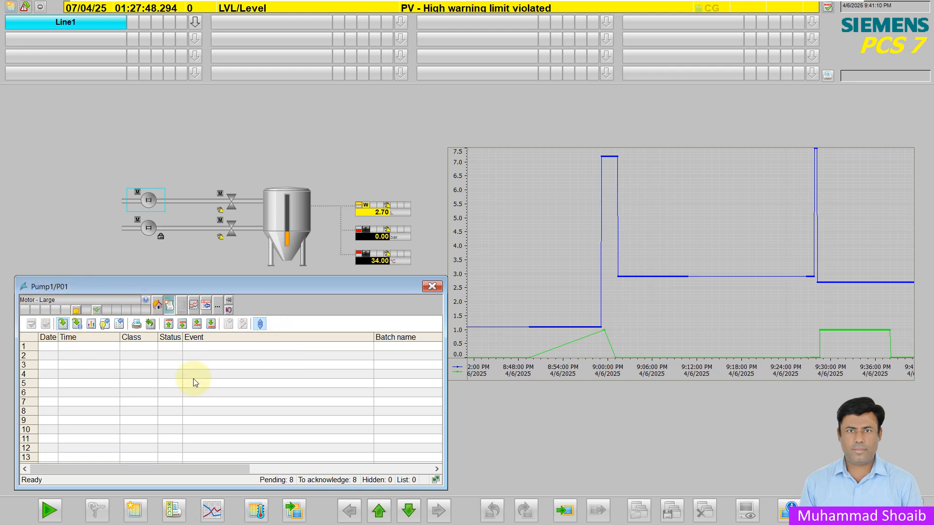
pyautogui.press('super')
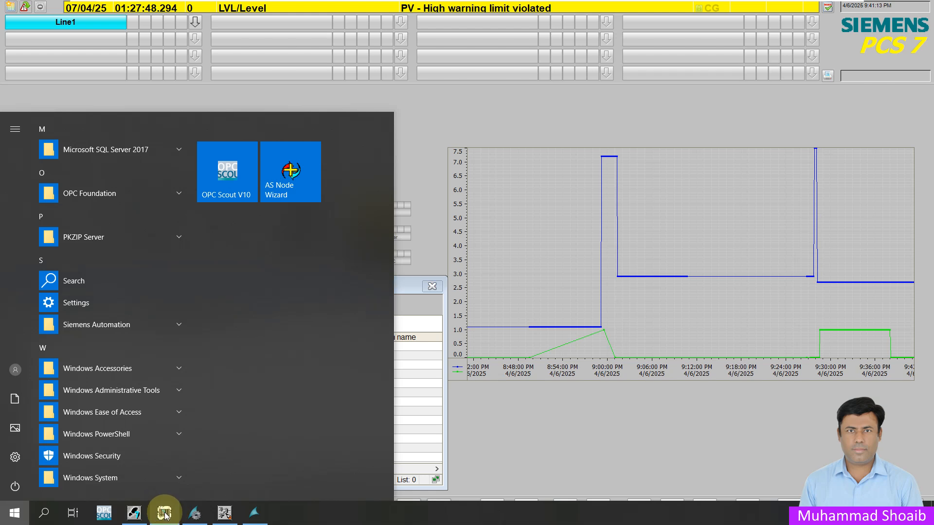
pyautogui.click(164, 511)
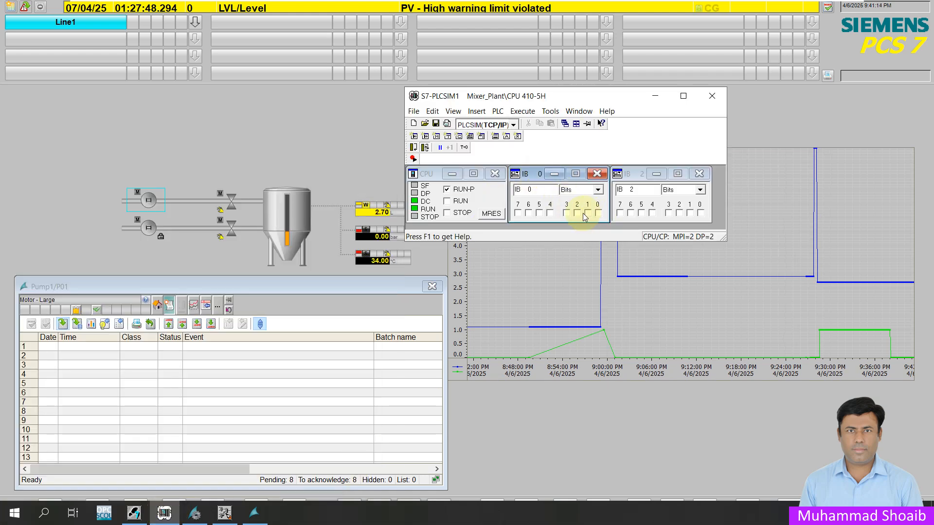
# - Set and then reset input bits 1 and 4 of IB 0 to simulate the pump overheat and MCC-off faults
pyautogui.click(587, 213)
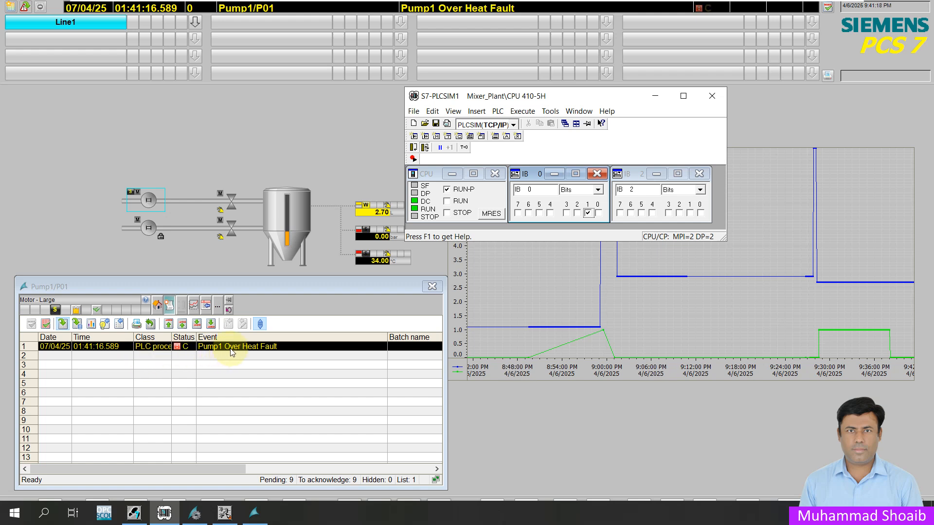
pyautogui.click(550, 213)
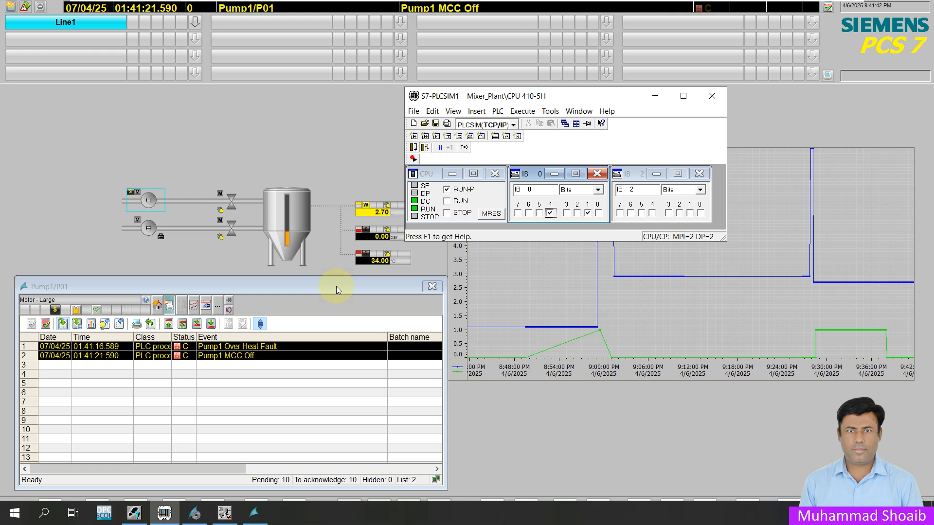
pyautogui.click(588, 214)
pyautogui.click(550, 214)
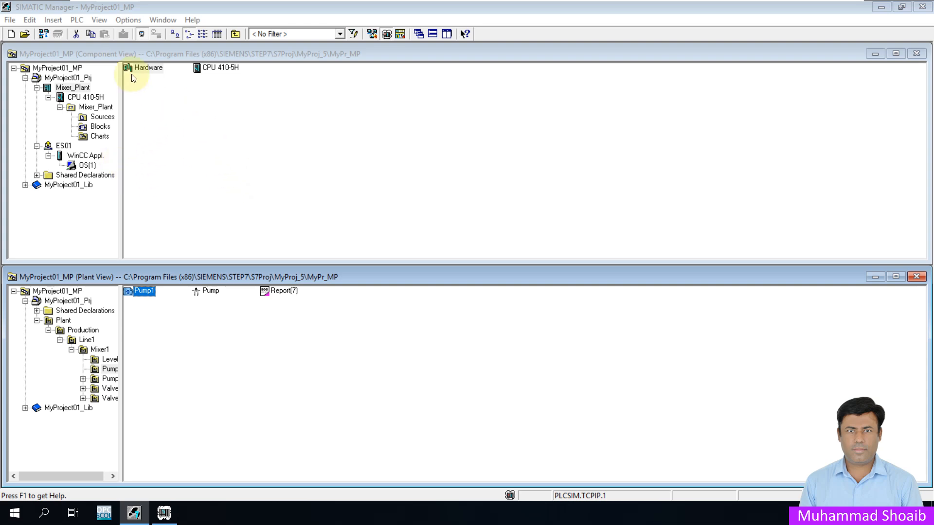
# - Open the PCS 7 message system configuration dialog
pyautogui.click(129, 19)
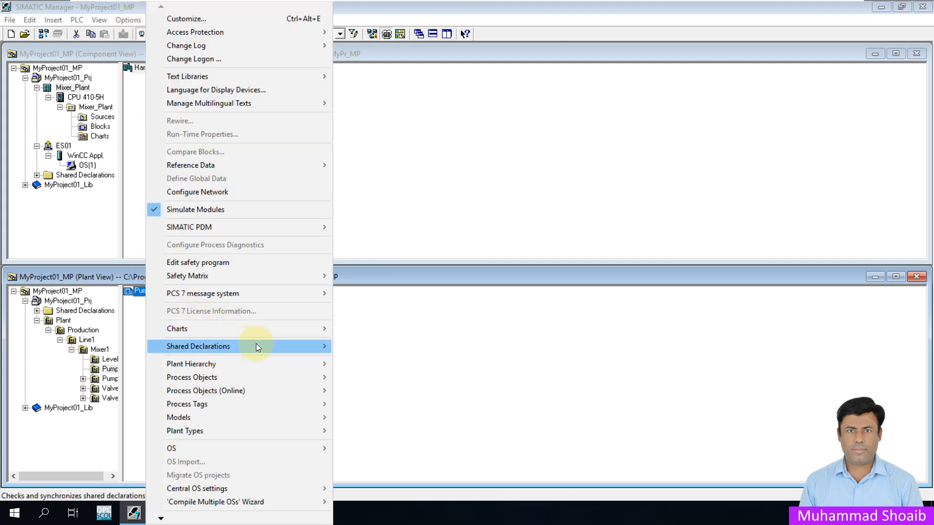
pyautogui.moveTo(295, 291)
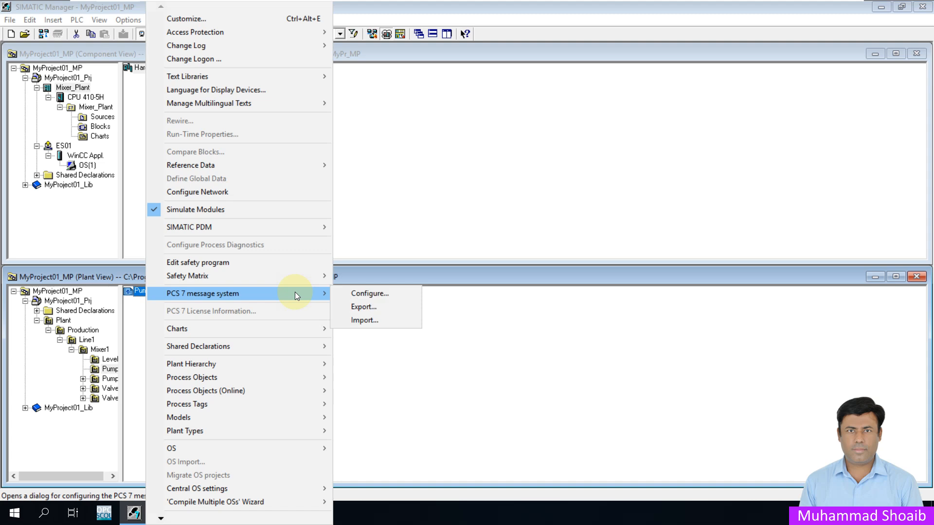
pyautogui.click(369, 293)
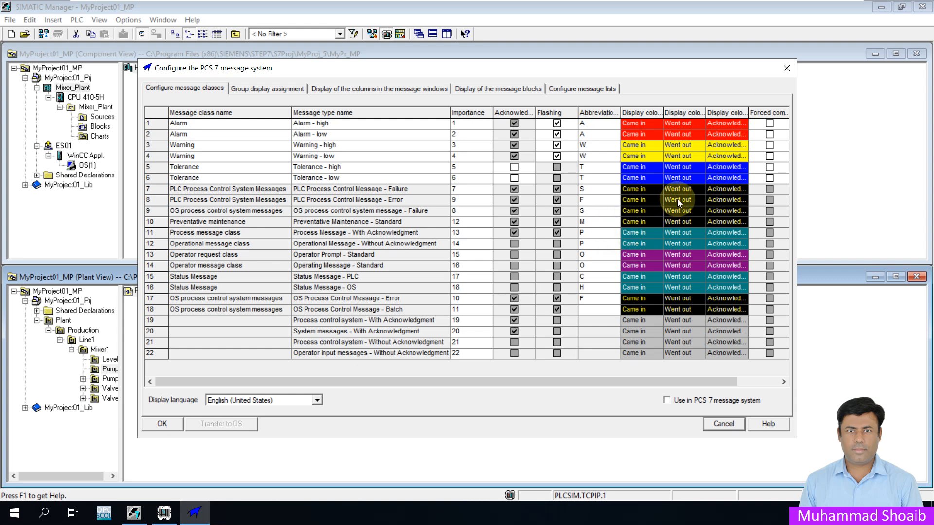
# - Widen the display color columns and inspect the background color option for the PLC process control failure message class
pyautogui.doubleClick(663, 113)
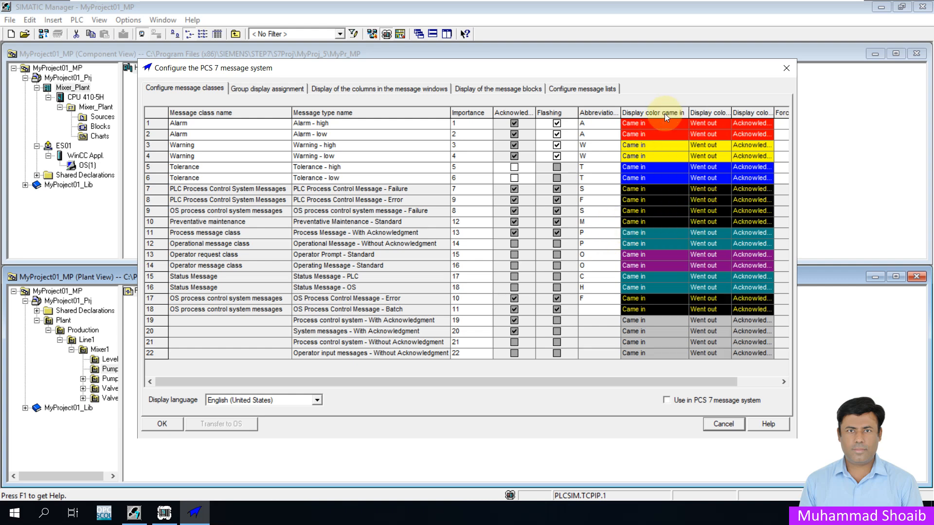
pyautogui.doubleClick(730, 113)
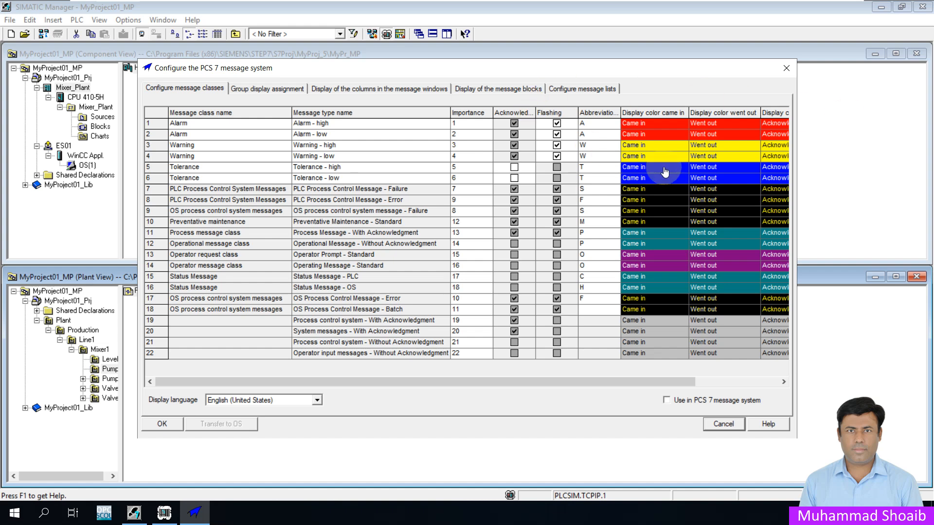
pyautogui.click(672, 133)
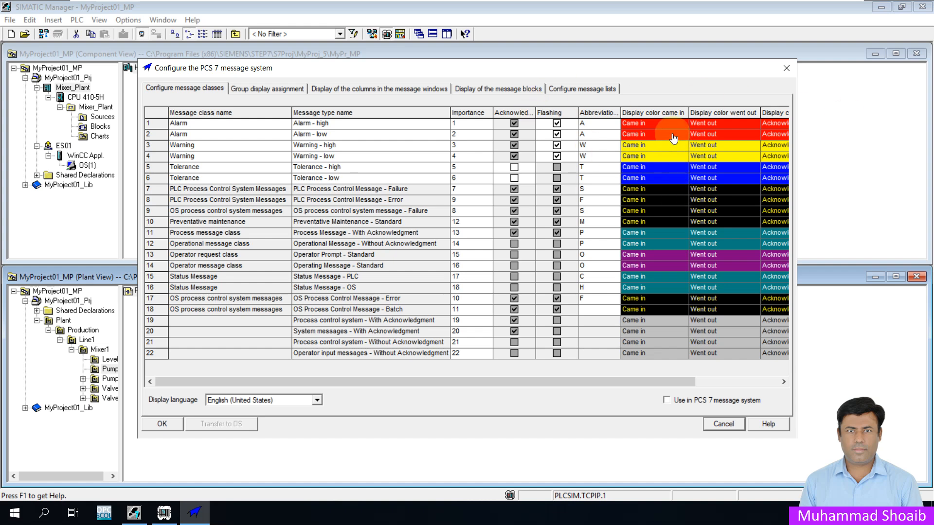
pyautogui.rightClick(681, 188)
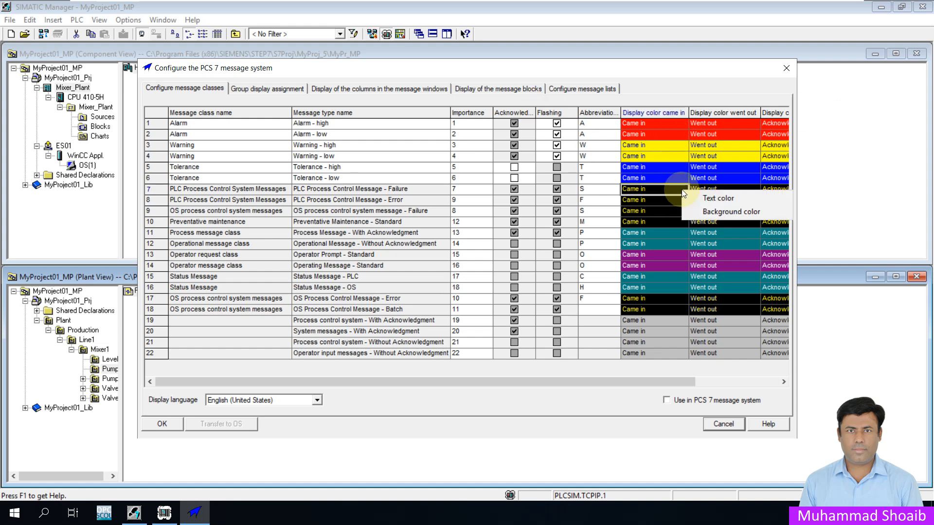
pyautogui.click(705, 213)
pyautogui.click(518, 163)
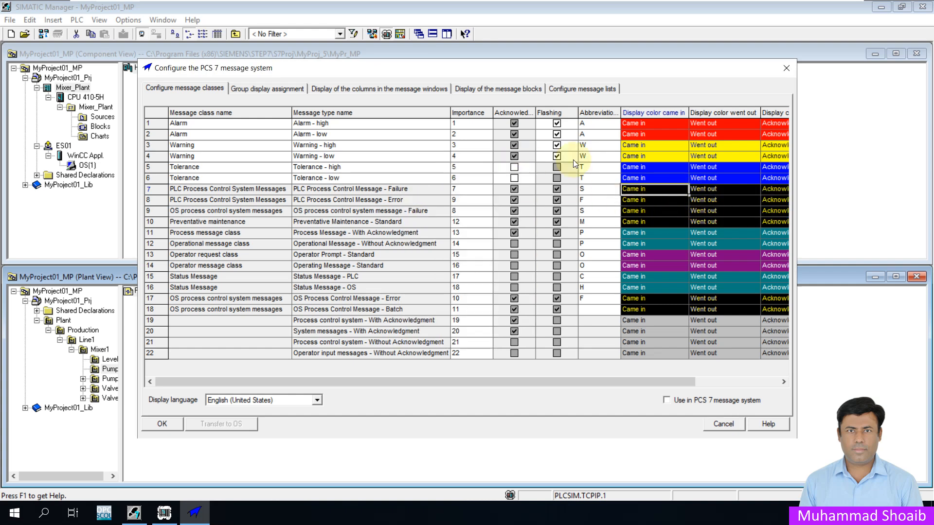
# - Inspect the background and text color options for the high alarm message class, then cancel the configuration dialog
pyautogui.rightClick(663, 121)
pyautogui.click(701, 144)
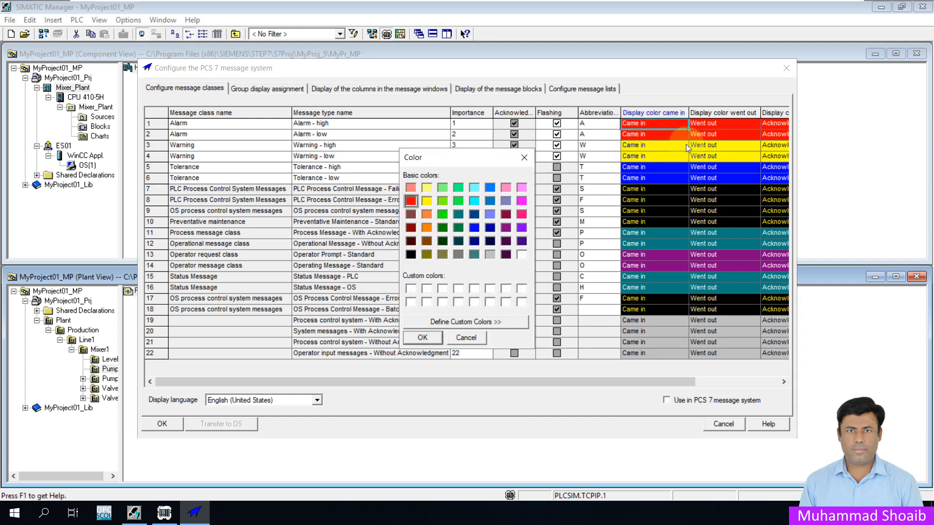
pyautogui.click(529, 158)
pyautogui.rightClick(658, 123)
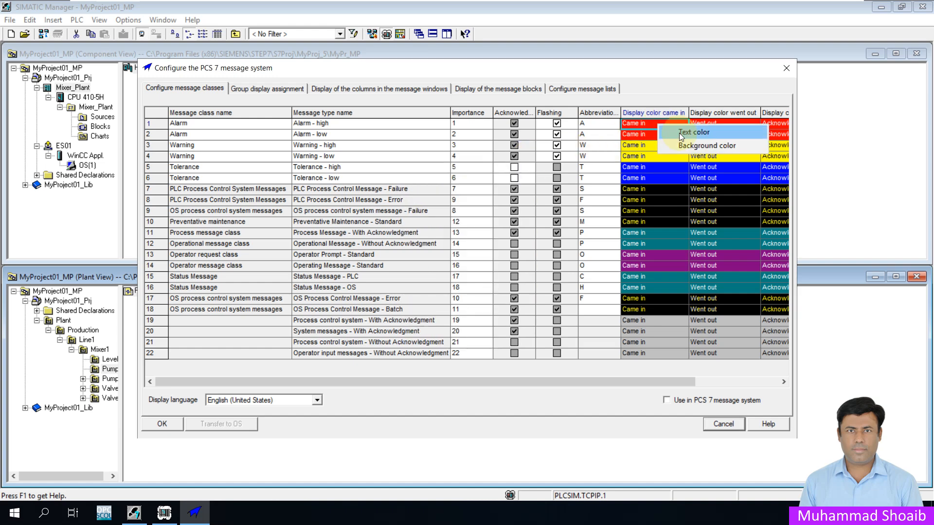
pyautogui.click(675, 134)
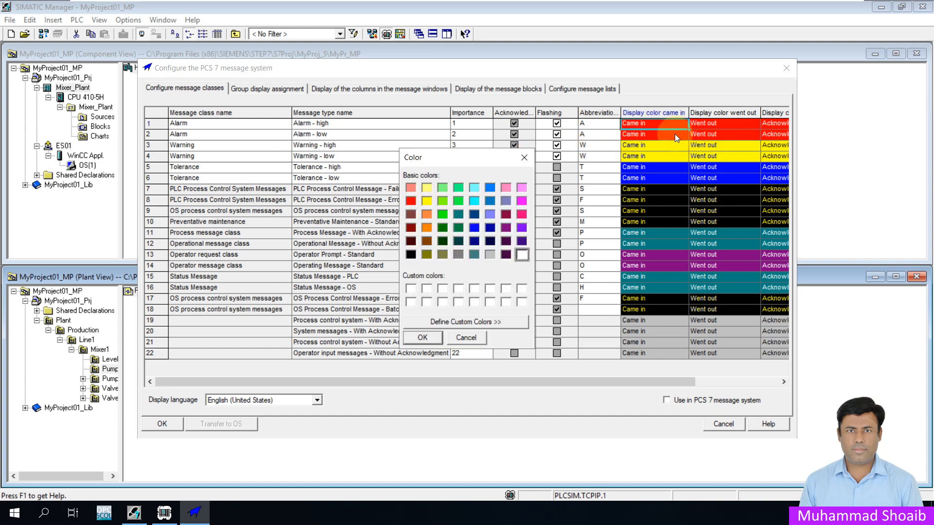
pyautogui.click(525, 157)
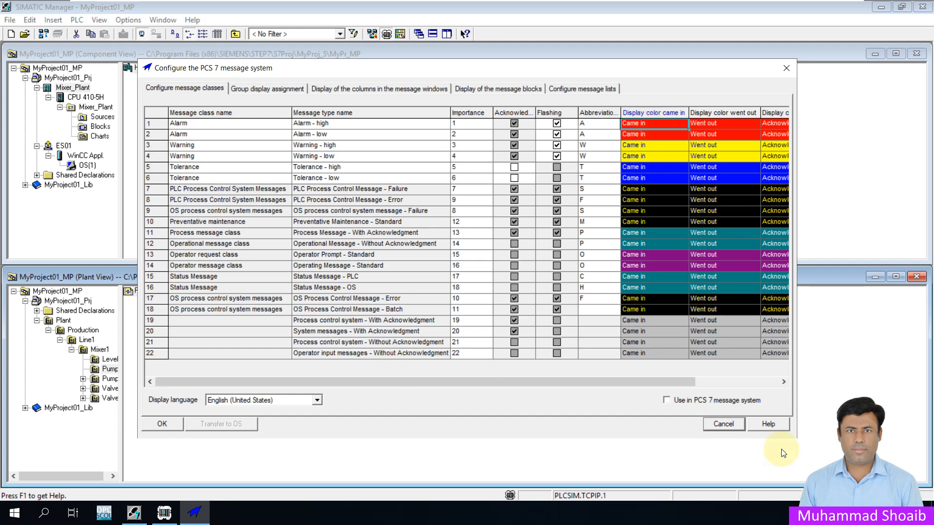
pyautogui.click(723, 423)
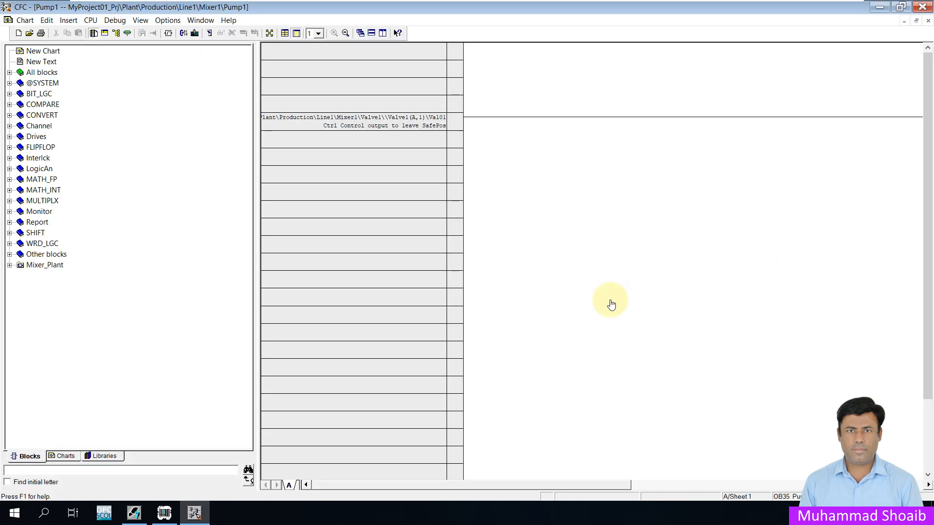
# - Examine the Pump1 motor block's object properties and its Trip, ExtMsg1 and EventTsI inputs in the CFC chart
pyautogui.moveTo(543, 486); pyautogui.dragTo(667, 506)
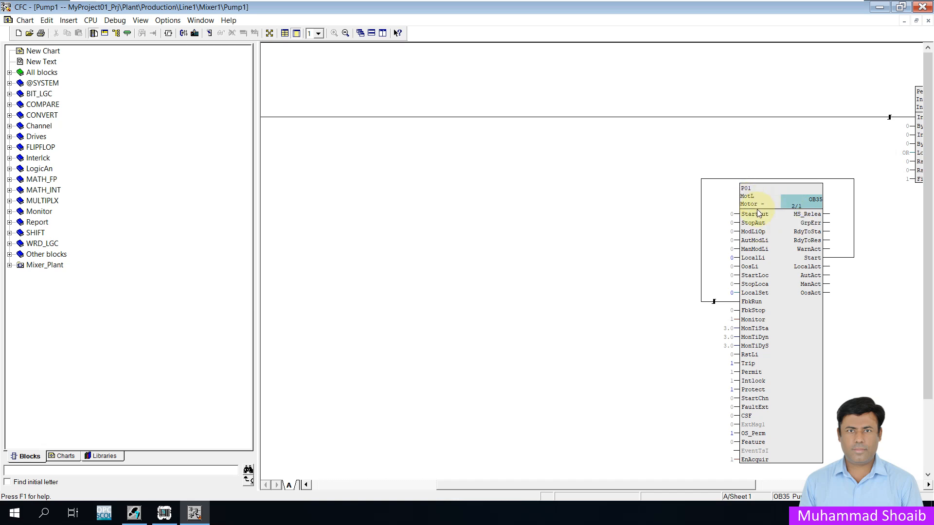
pyautogui.rightClick(792, 328)
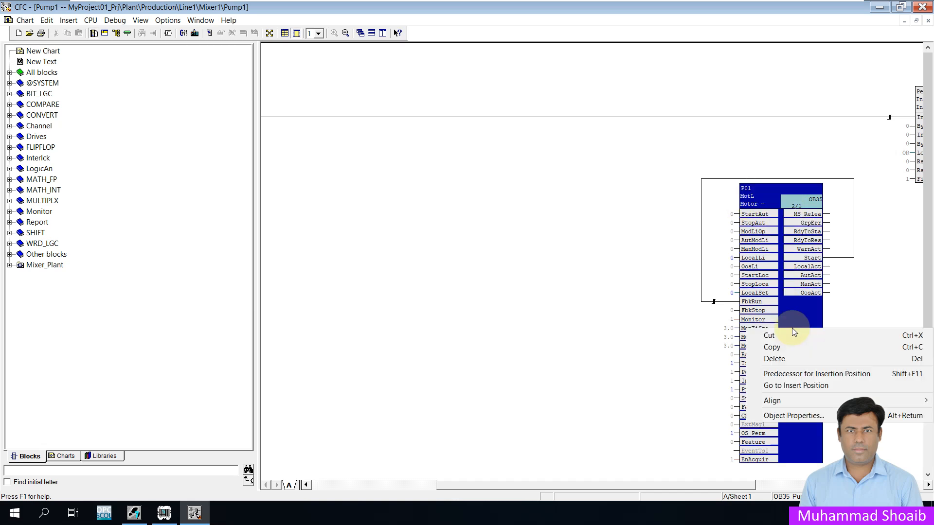
pyautogui.click(794, 415)
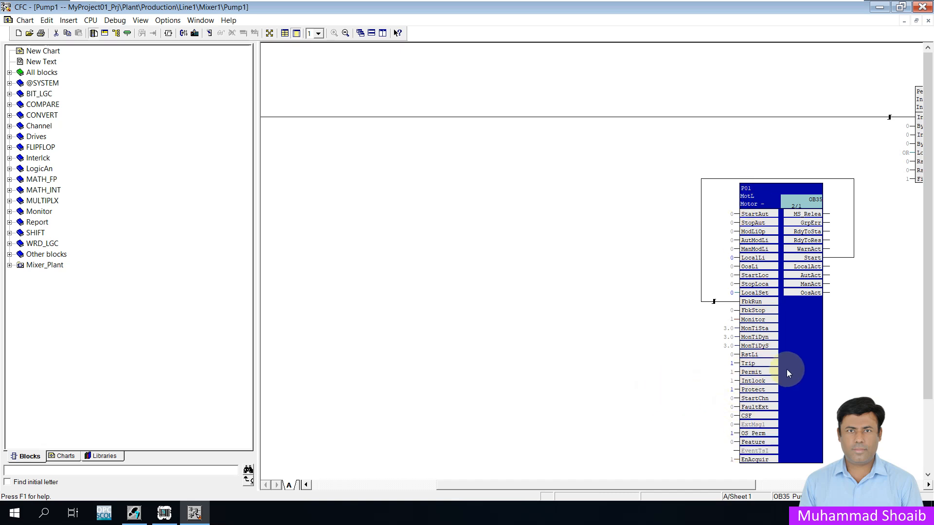
pyautogui.click(758, 363)
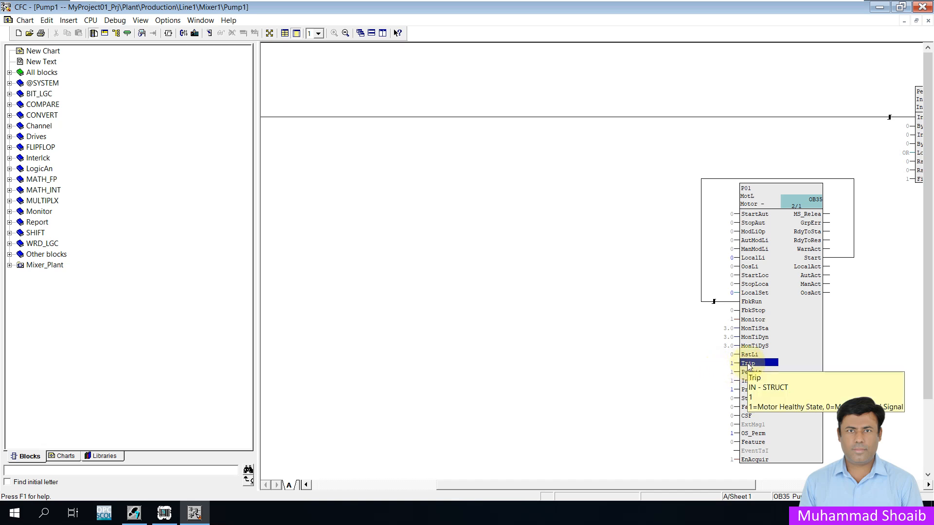
pyautogui.click(760, 426)
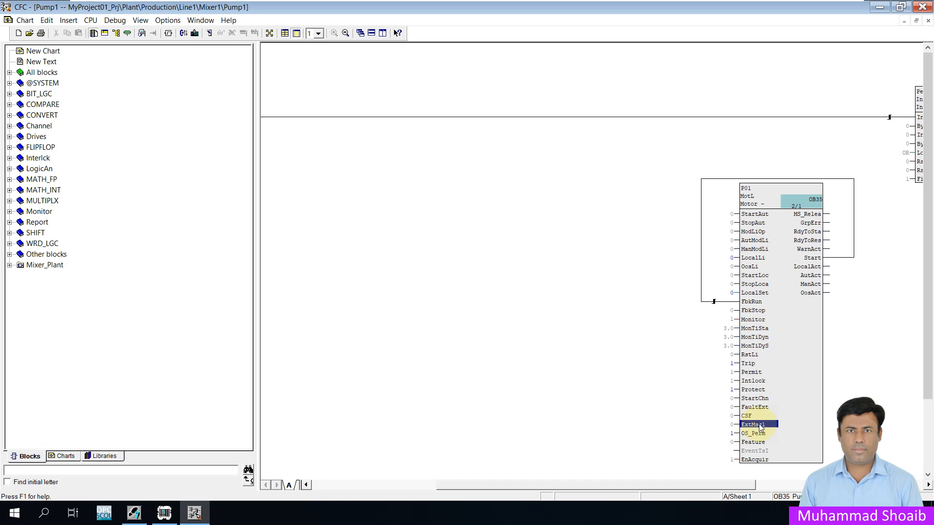
pyautogui.click(756, 451)
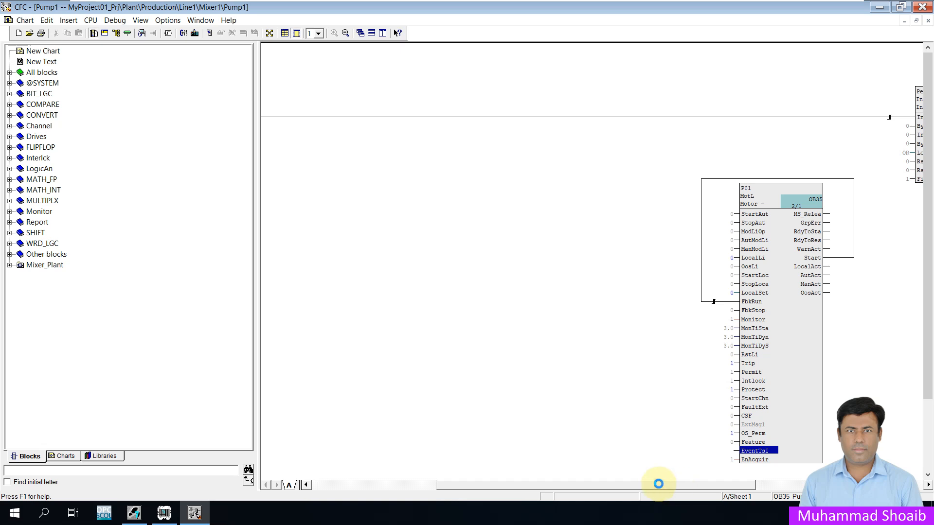
pyautogui.moveTo(656, 484); pyautogui.dragTo(586, 483)
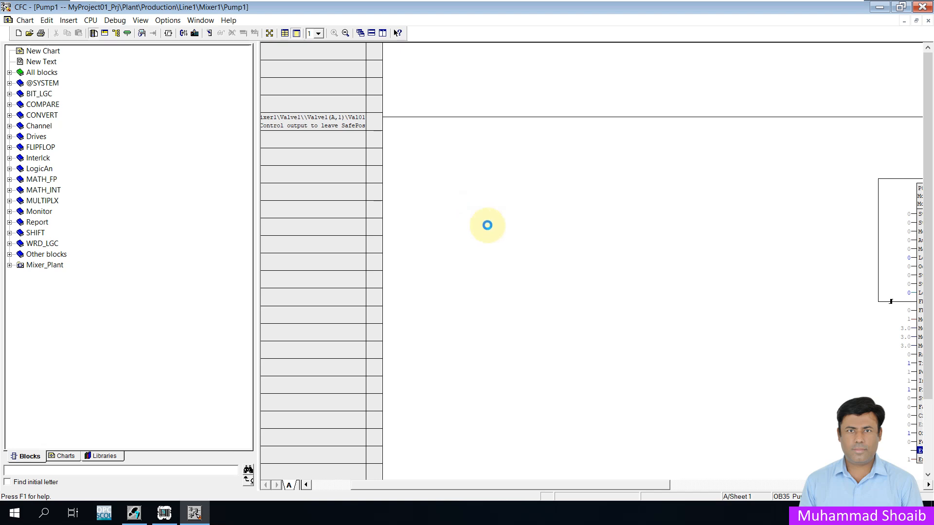
# - Insert a Pcs7DiIn digital input driver block from the PCS 7 AP Library V91 Channel folder into the chart
pyautogui.click(103, 456)
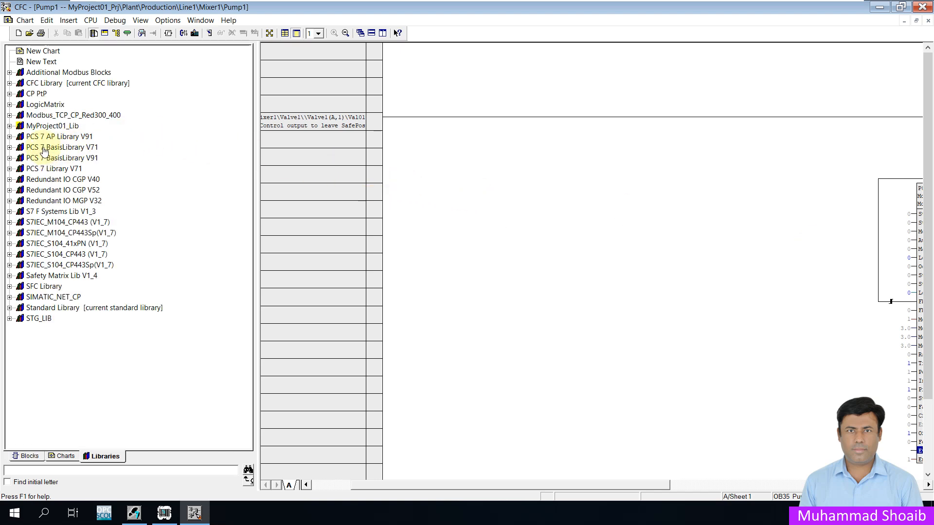
pyautogui.click(10, 136)
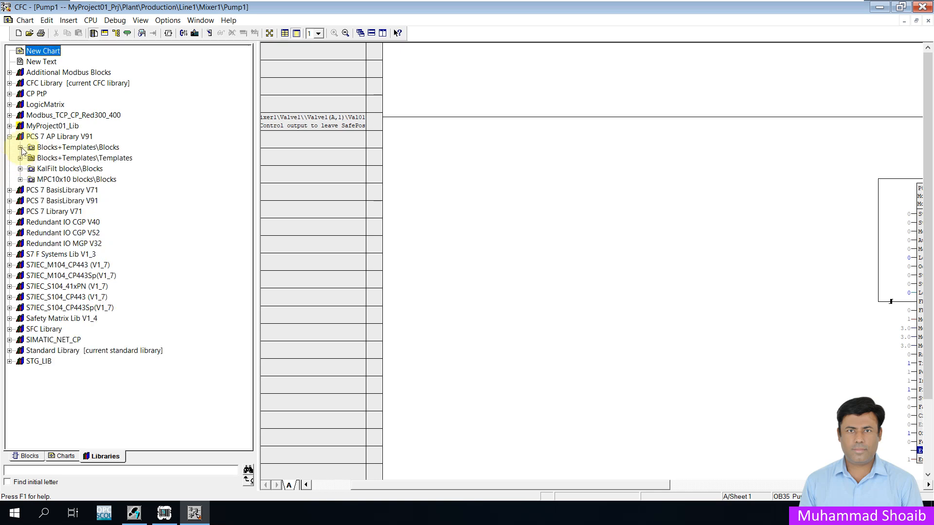
pyautogui.click(20, 146)
pyautogui.click(31, 157)
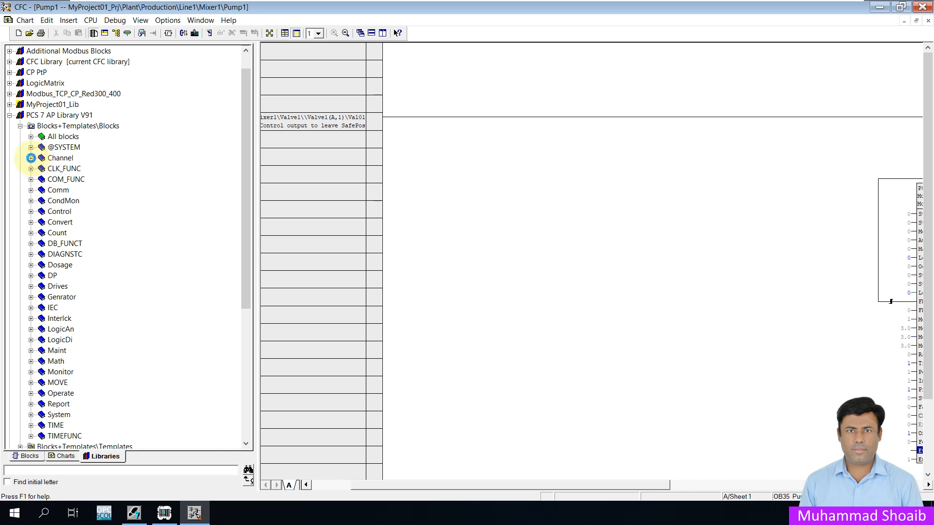
pyautogui.click(148, 373)
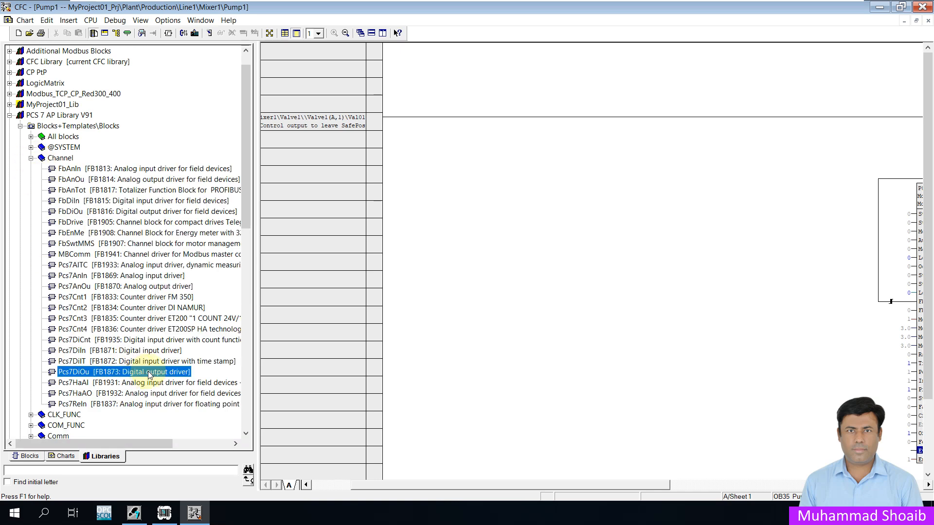
pyautogui.click(132, 351)
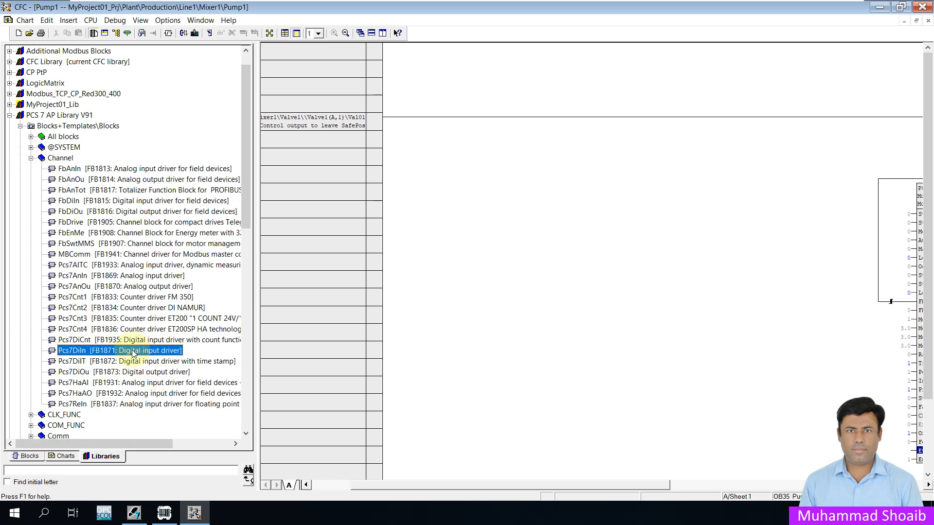
pyautogui.moveTo(132, 353); pyautogui.dragTo(597, 191)
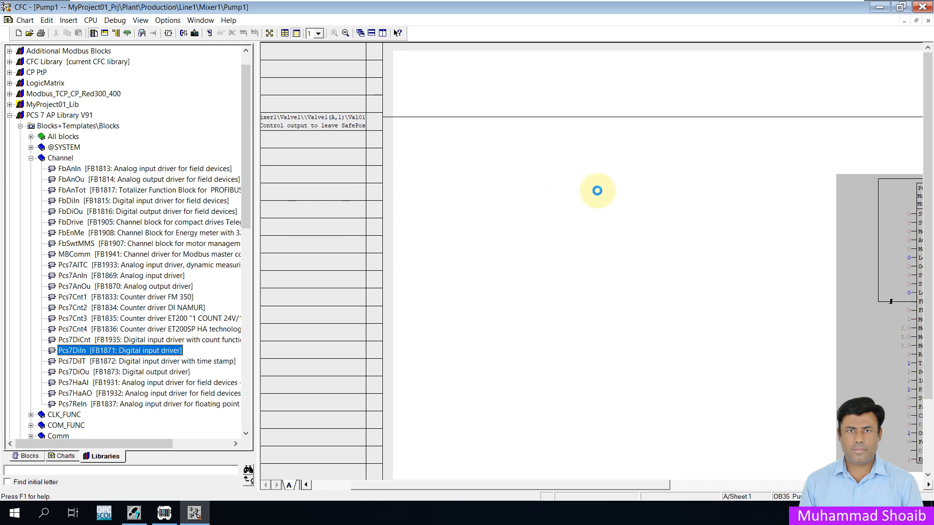
pyautogui.moveTo(597, 191); pyautogui.dragTo(597, 191)
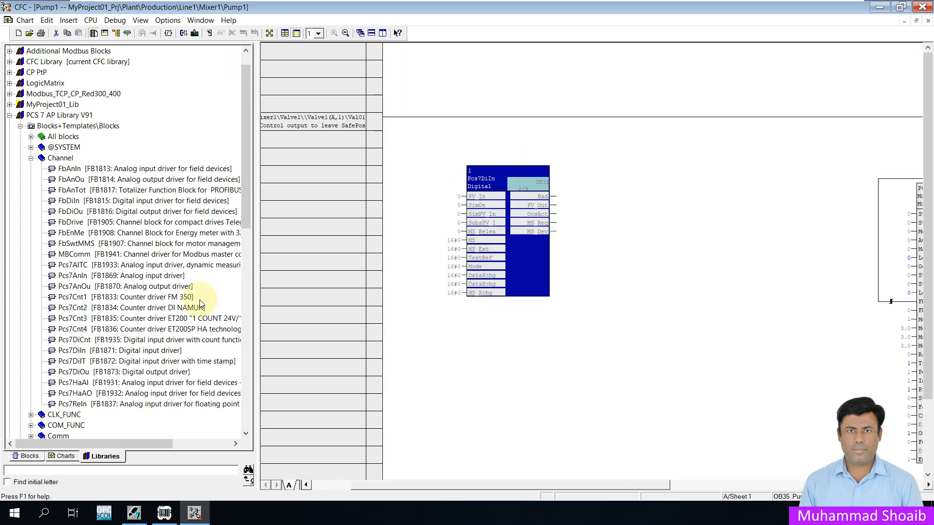
# - Insert a second Pcs7DiIn block below the first one
pyautogui.moveTo(155, 354); pyautogui.dragTo(499, 343)
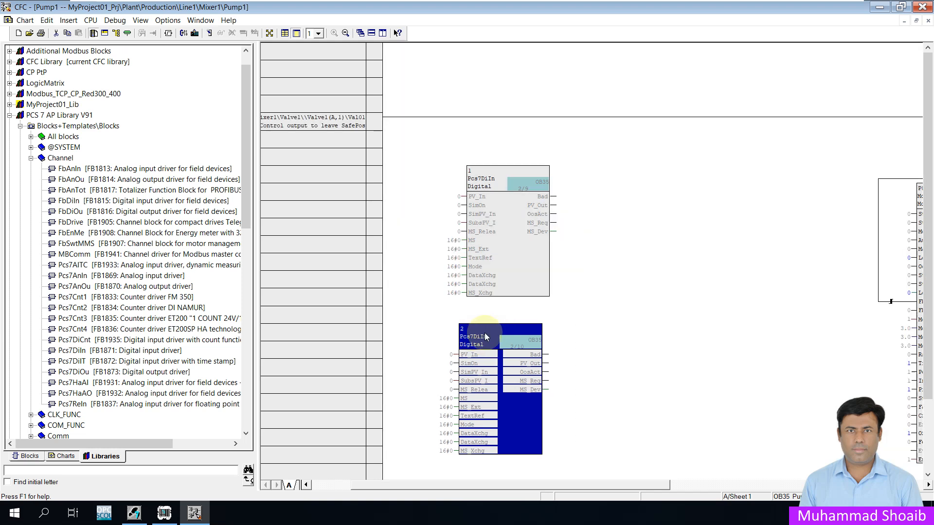
pyautogui.moveTo(485, 337); pyautogui.dragTo(493, 335)
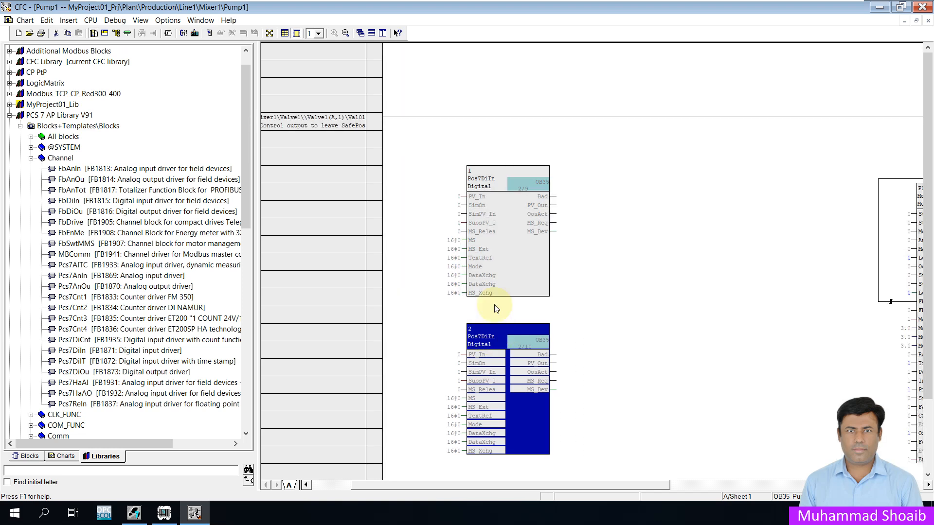
# - Interconnect the first Pcs7DiIn block's PV_In input to the P01 Over Heat address
pyautogui.rightClick(477, 198)
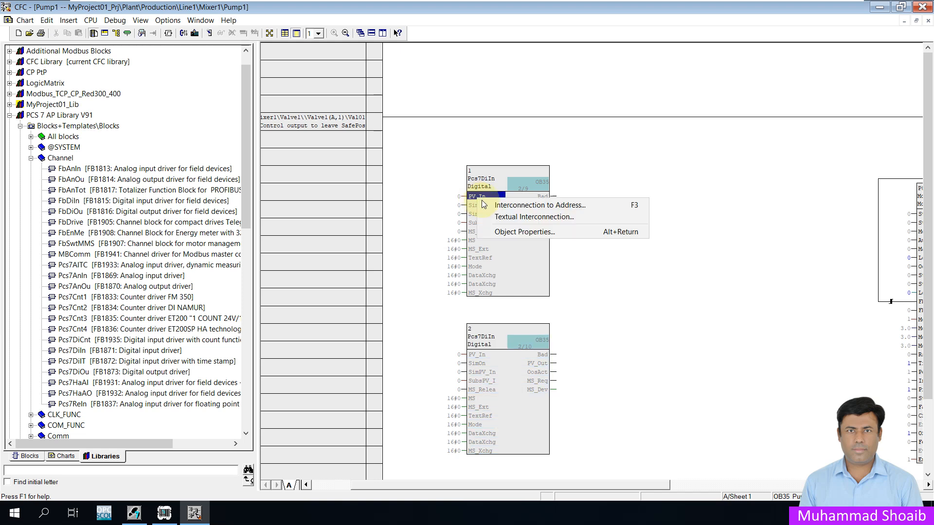
pyautogui.click(491, 207)
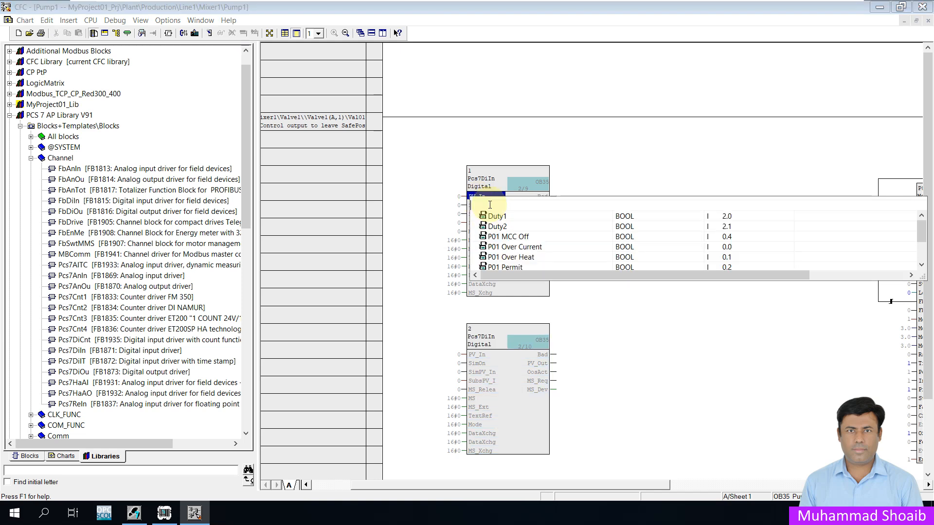
pyautogui.click(536, 262)
pyautogui.press('Return')
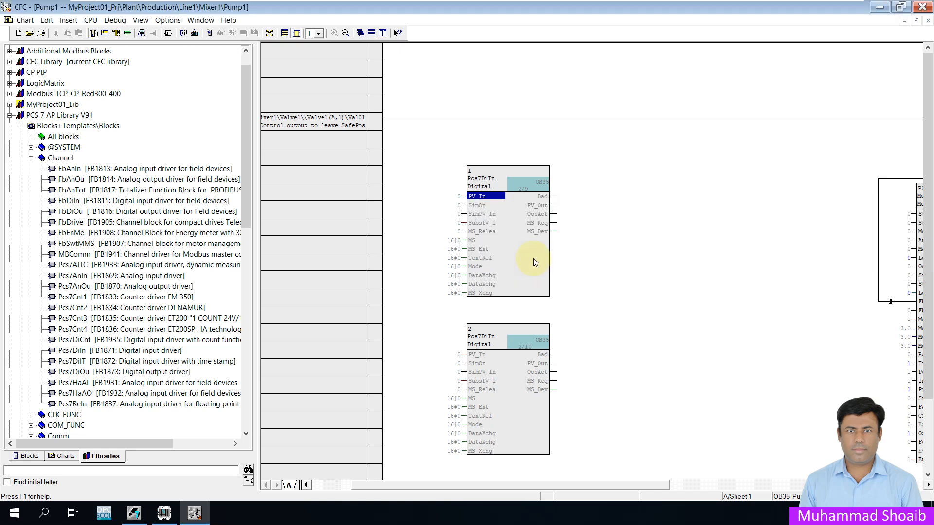
# - Interconnect the second Pcs7DiIn block's PV_In input to the P01 MCC Off address
pyautogui.rightClick(485, 354)
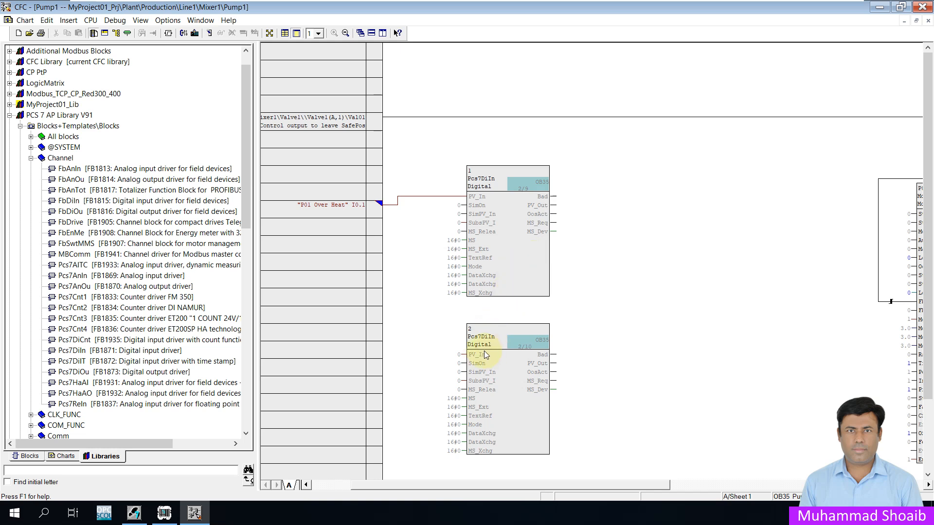
pyautogui.click(507, 359)
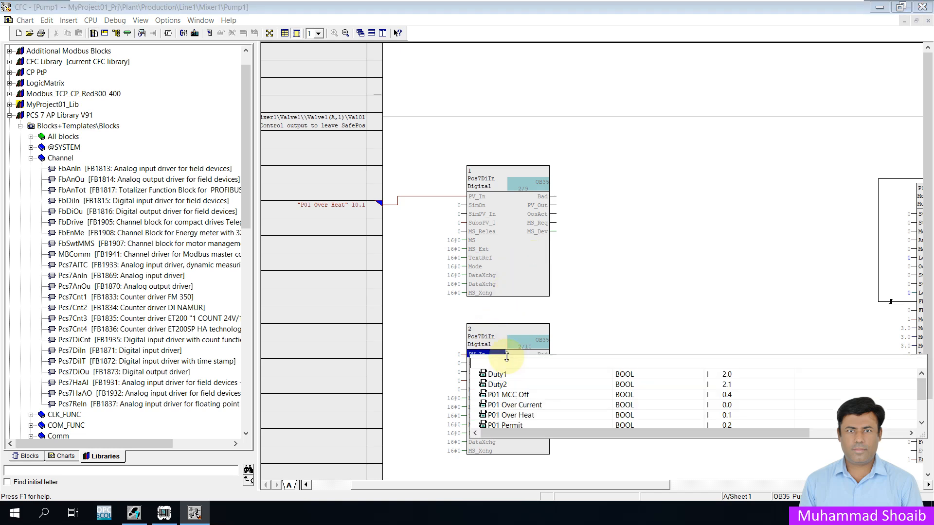
pyautogui.click(508, 395)
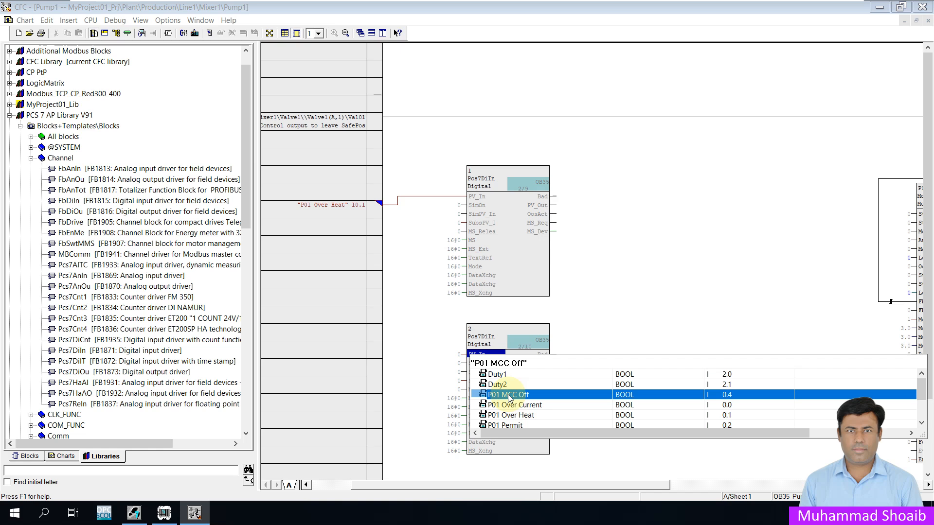
pyautogui.press('Return')
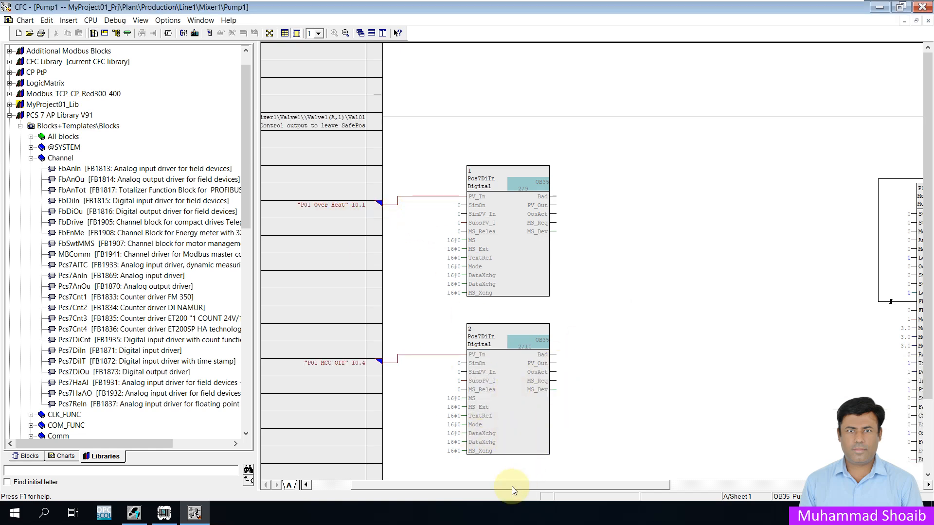
# - Connect the second Pcs7DiIn block's PV_Out output to the Pump1 motor block's ExtMsg1 input
pyautogui.click(30, 158)
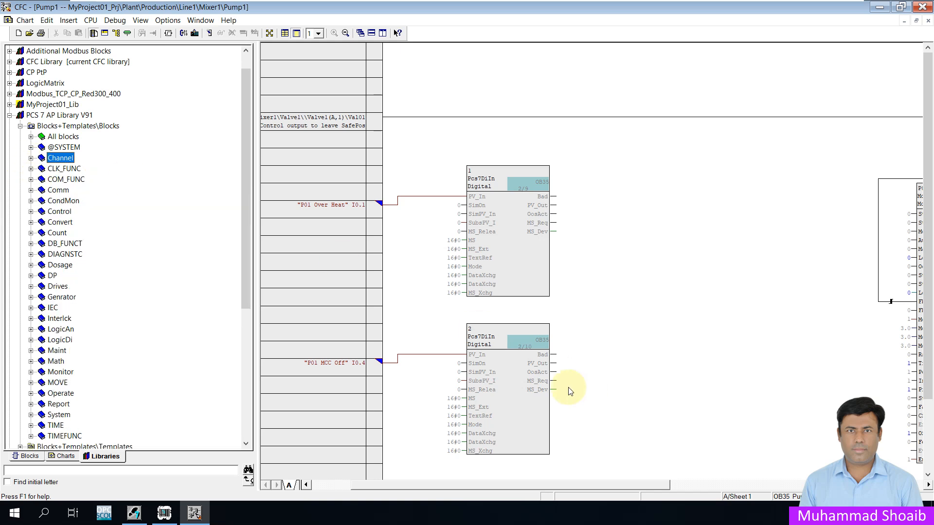
pyautogui.moveTo(541, 487); pyautogui.dragTo(586, 479)
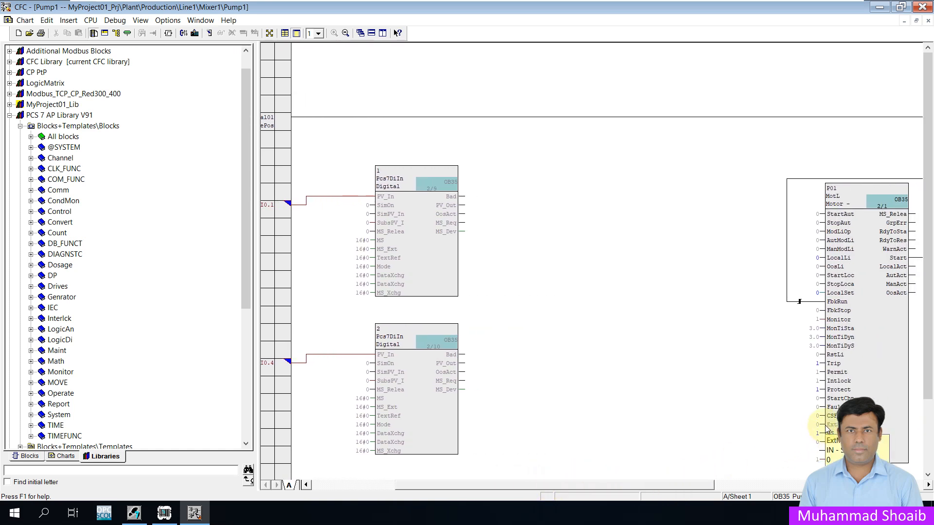
pyautogui.click(462, 365)
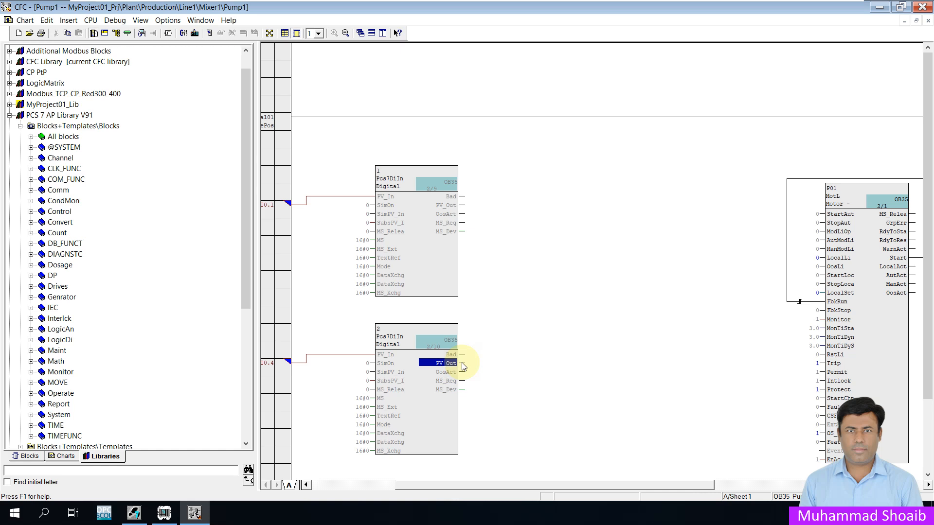
pyautogui.click(824, 426)
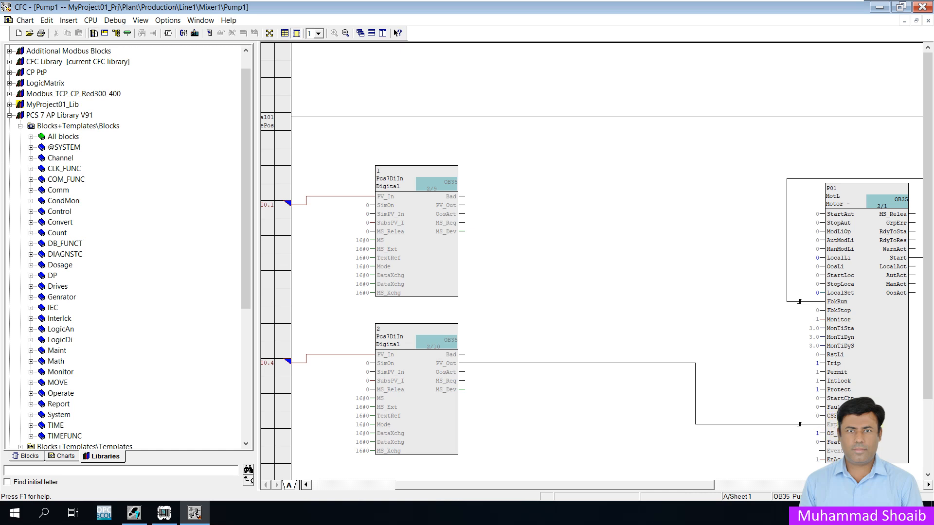
# - Examine the motor block's I/O list sorted by name, checking the ExtMsg1, ExtMsg2 and ExtMsg3 inputs
pyautogui.rightClick(871, 390)
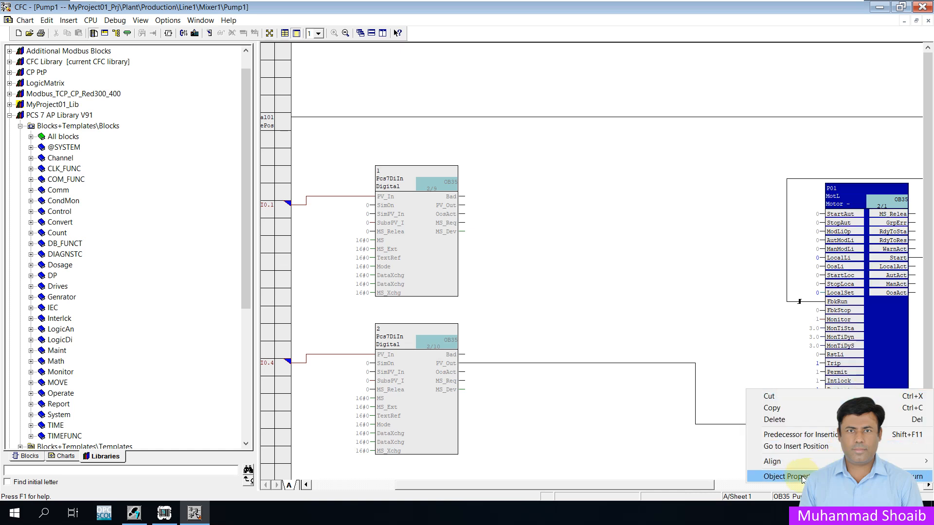
pyautogui.click(773, 475)
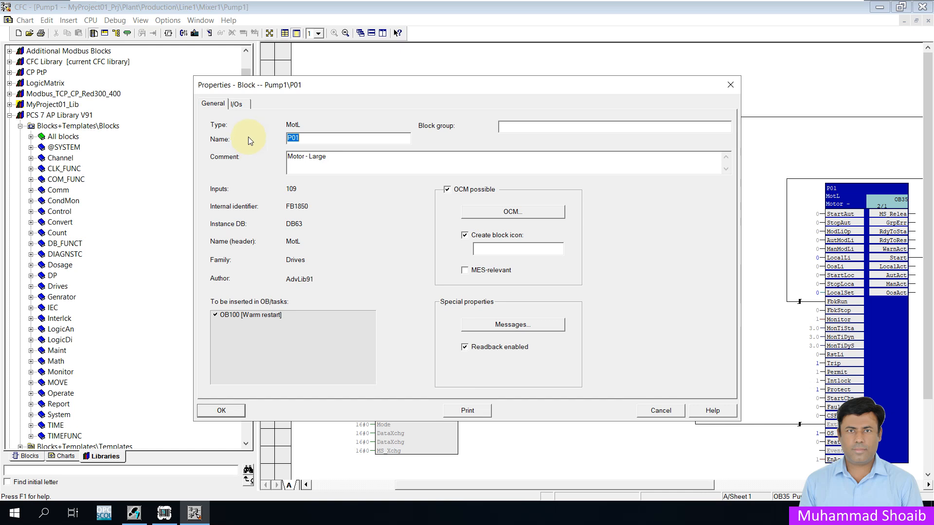
pyautogui.click(237, 105)
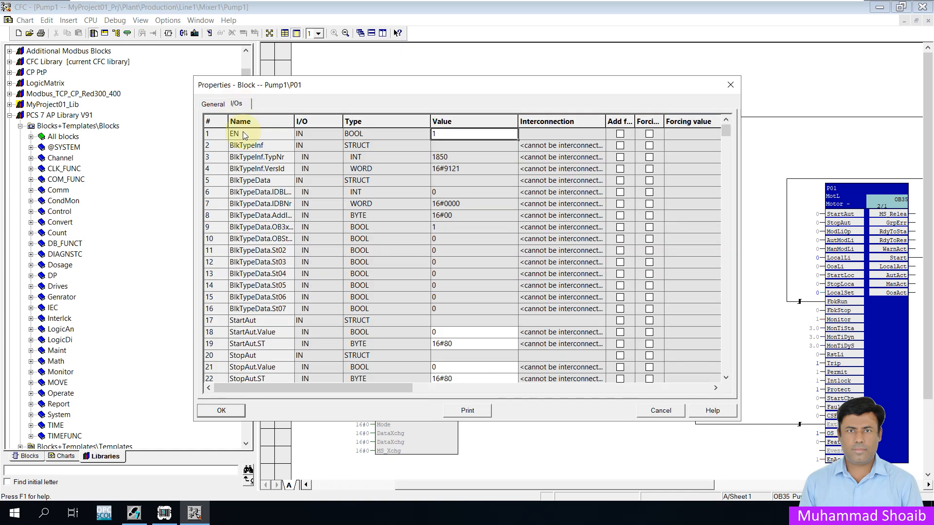
pyautogui.click(258, 120)
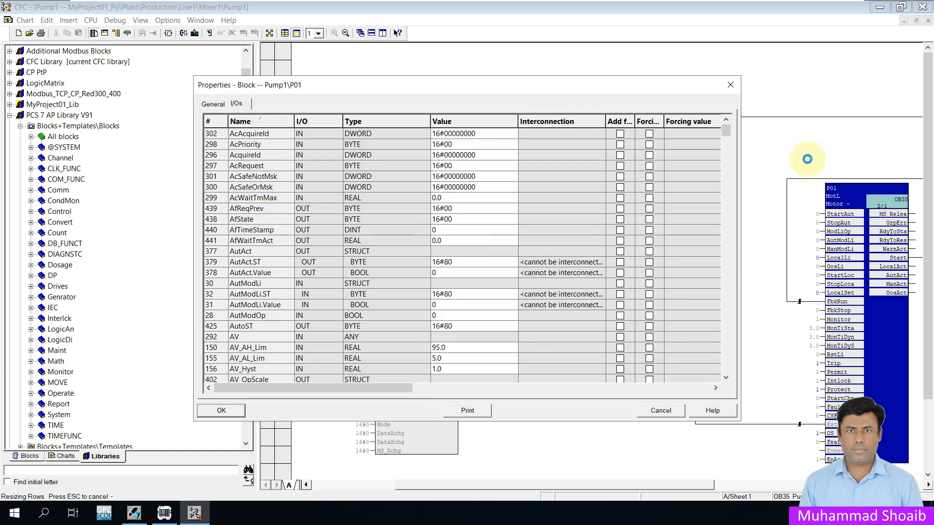
pyautogui.scroll(-10, 250, 265)
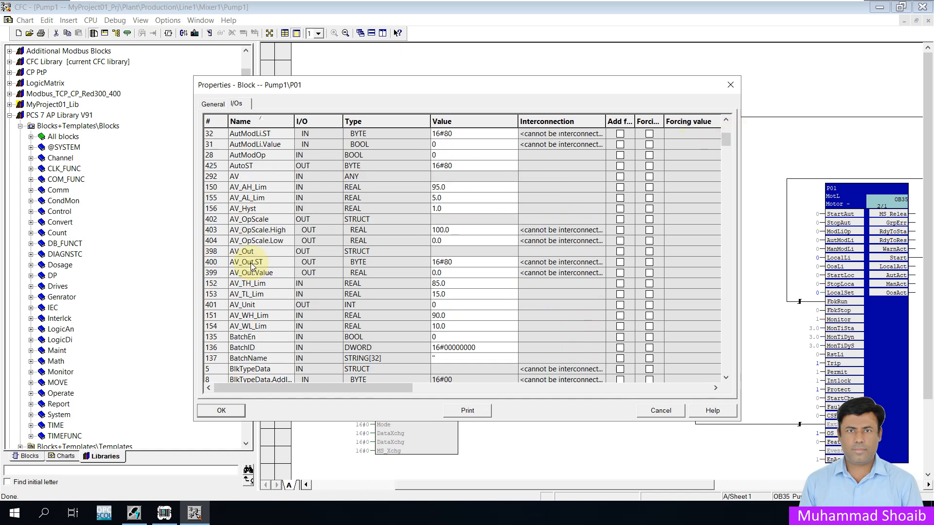
pyautogui.scroll(-8, 251, 263)
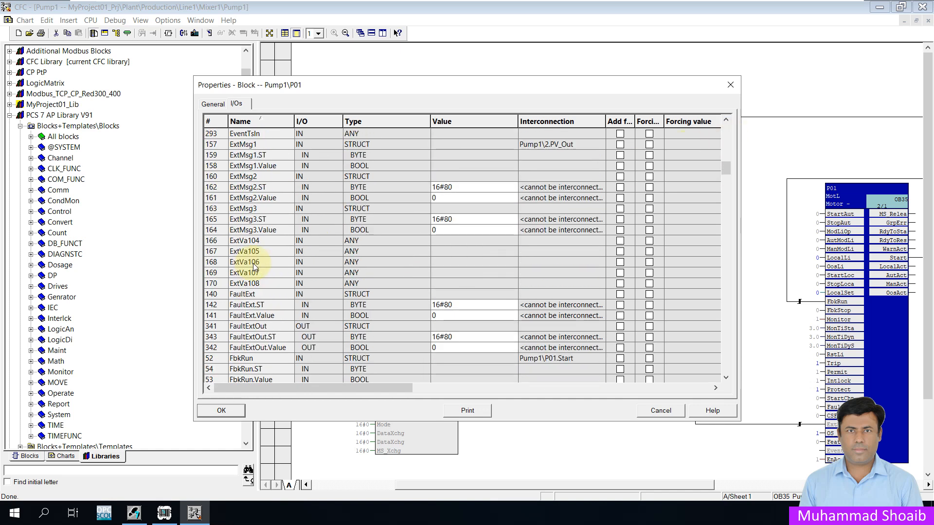
pyautogui.scroll(1, 253, 264)
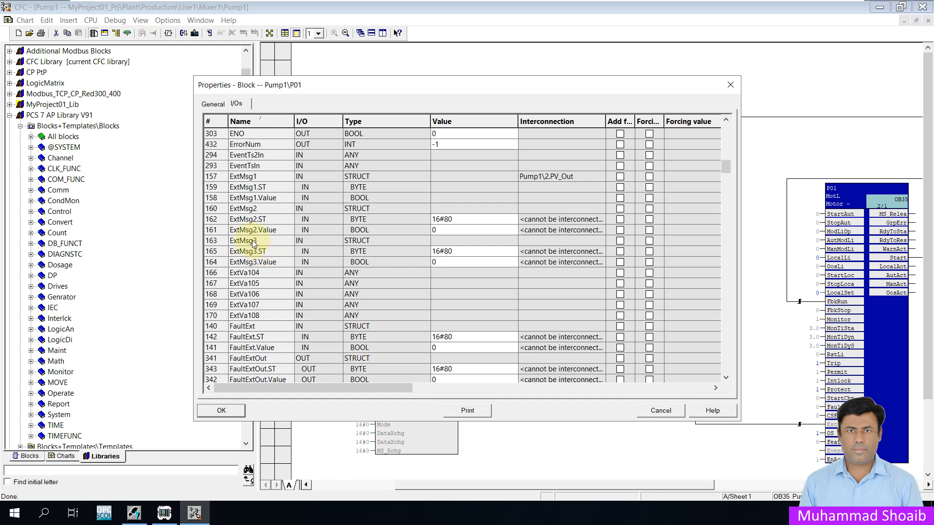
pyautogui.click(252, 240)
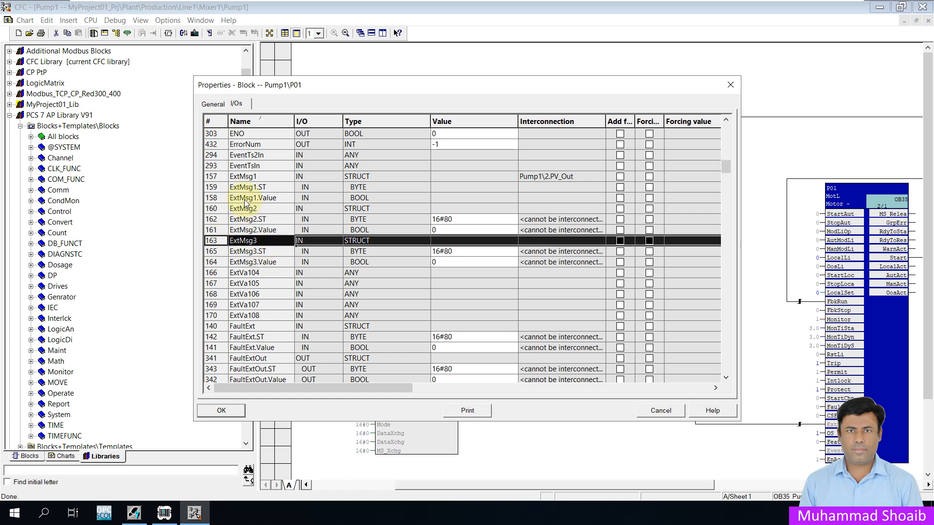
pyautogui.click(208, 176)
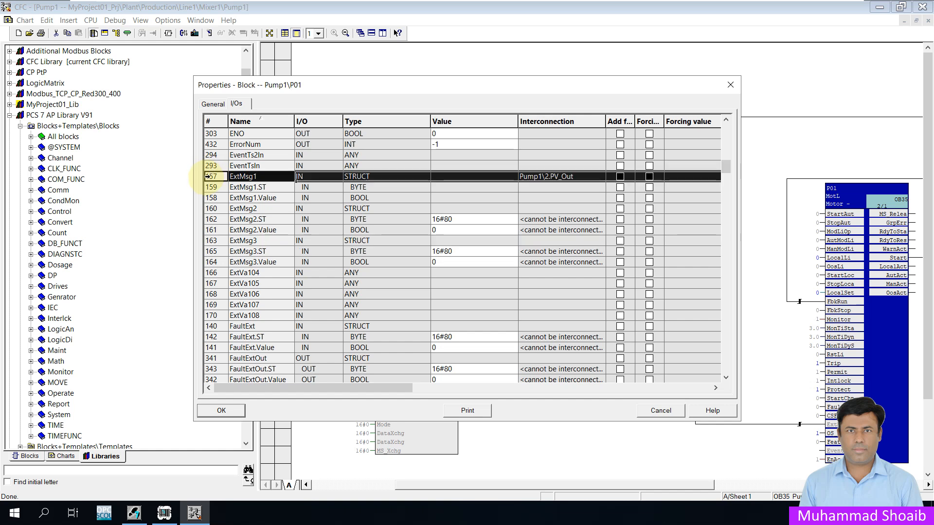
pyautogui.click(211, 208)
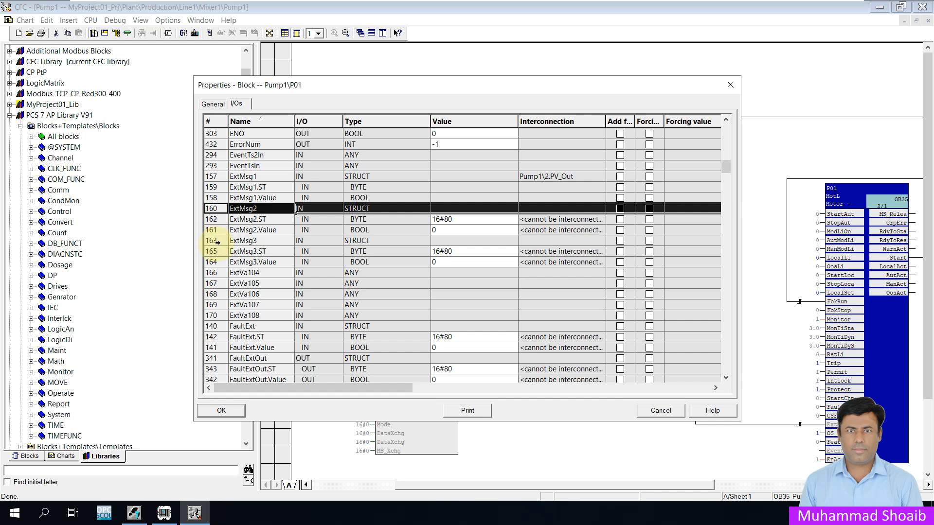
pyautogui.click(214, 242)
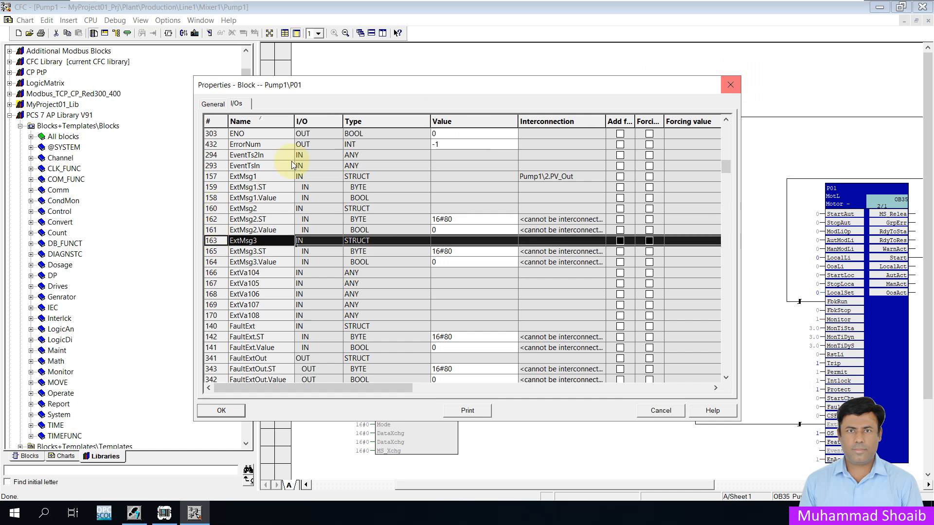
pyautogui.click(210, 106)
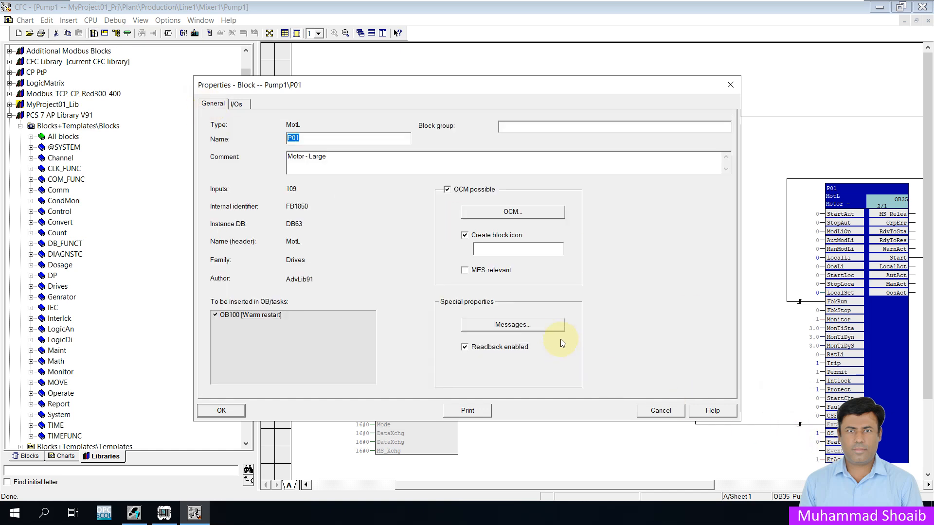
# - Review the SIG4 Pump1 MCC Off event text in the motor block's message configuration, then save and close the properties
pyautogui.click(548, 328)
pyautogui.click(549, 329)
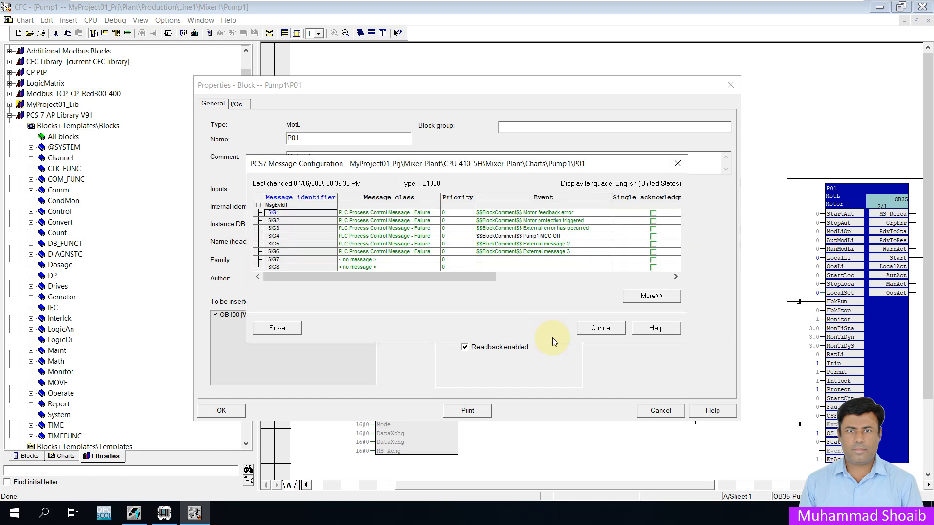
pyautogui.click(562, 236)
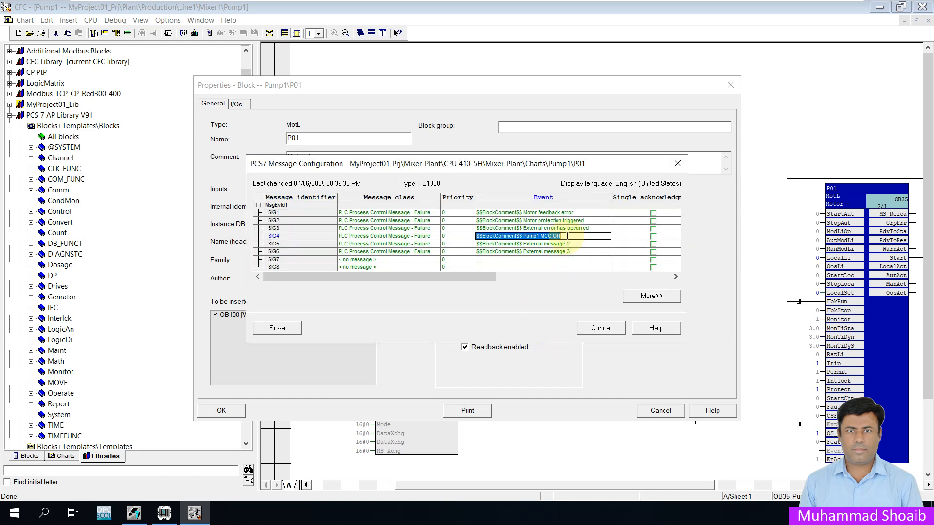
pyautogui.click(572, 235)
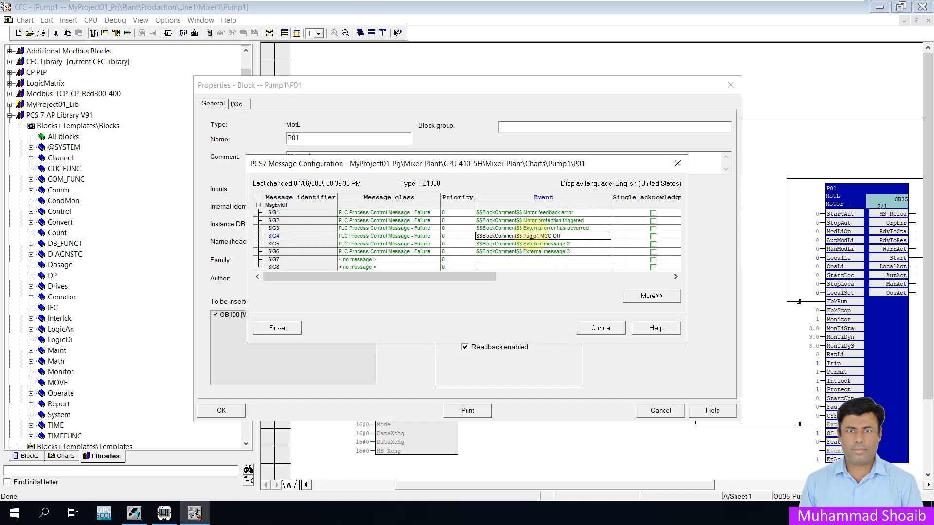
pyautogui.moveTo(524, 237); pyautogui.dragTo(529, 236)
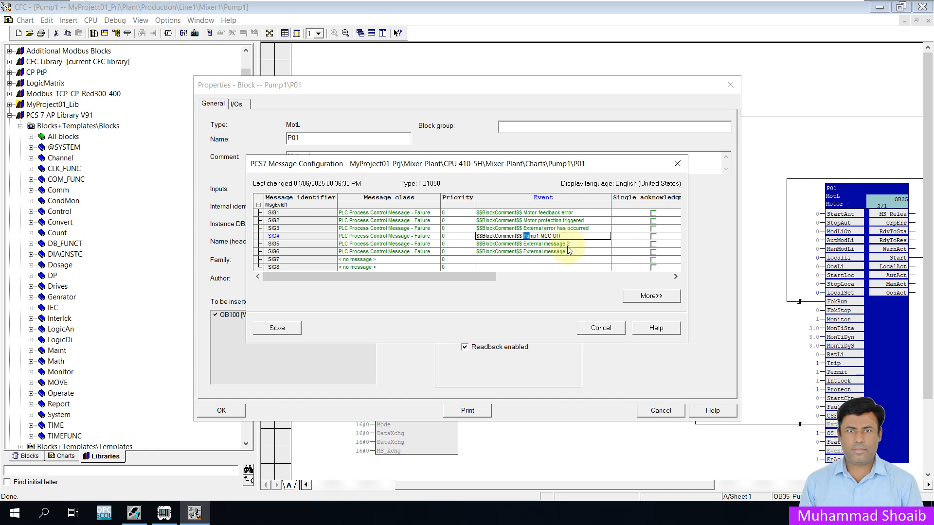
pyautogui.moveTo(560, 236); pyautogui.dragTo(525, 236)
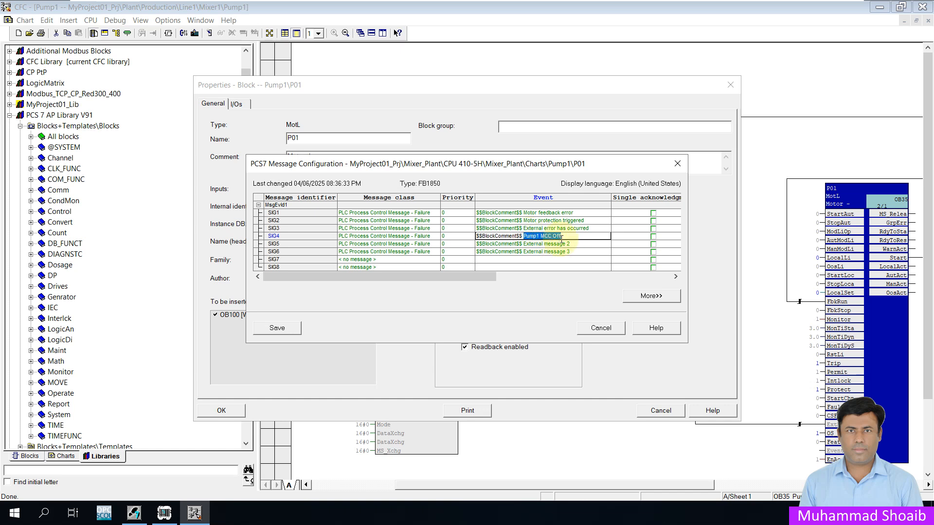
pyautogui.click(564, 236)
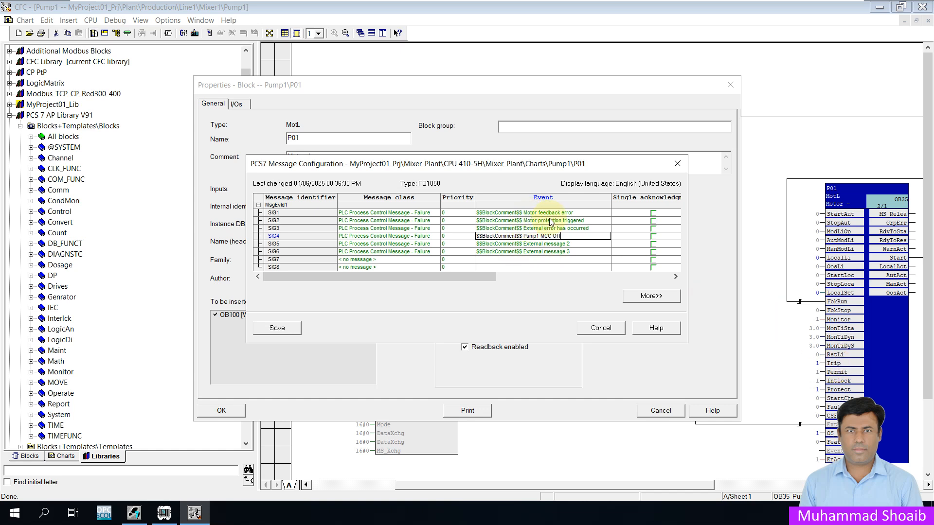
pyautogui.click(589, 221)
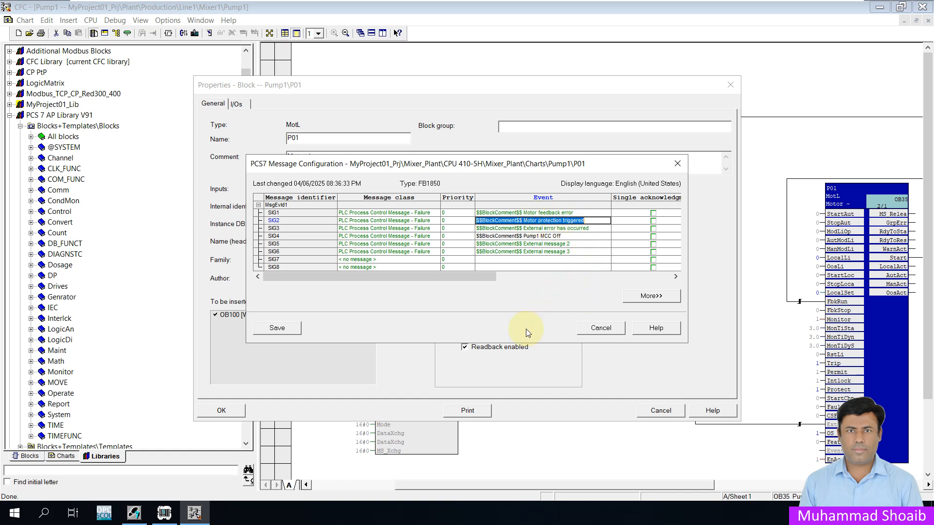
pyautogui.click(276, 328)
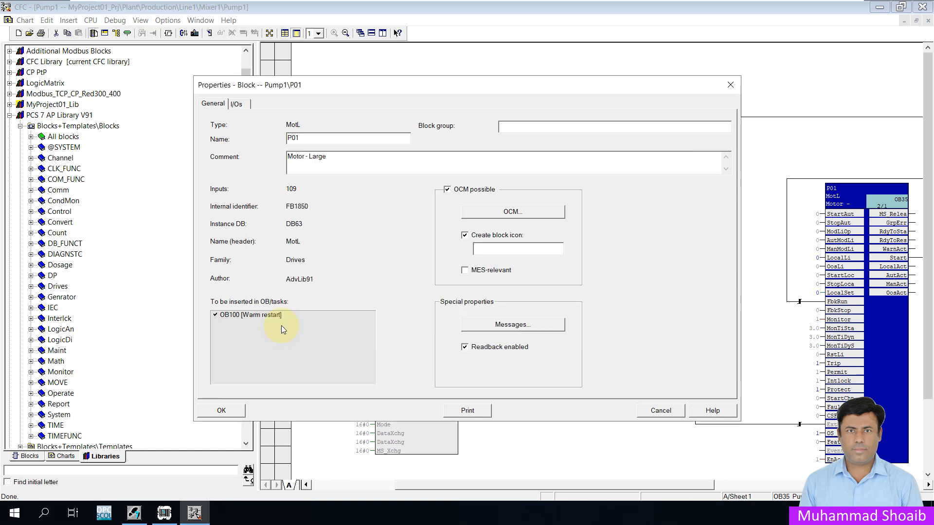
pyautogui.click(221, 411)
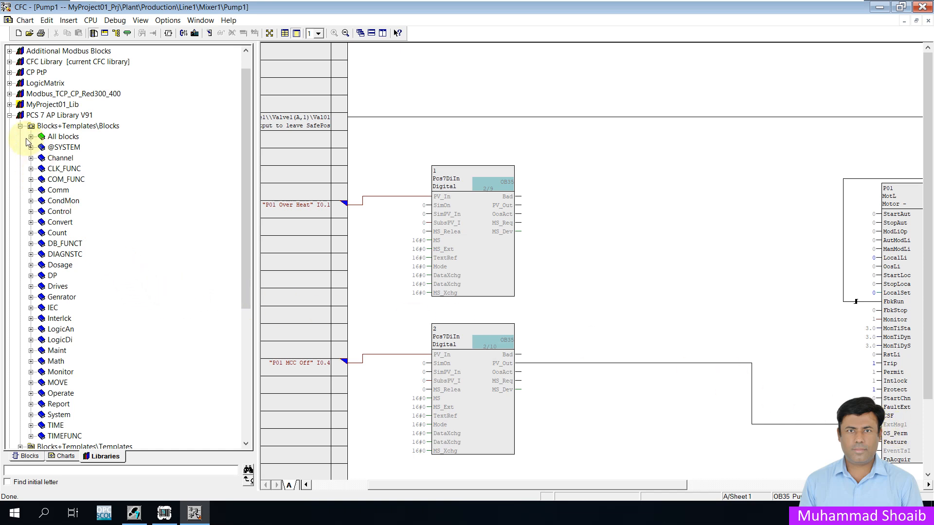
# - Insert an EventTs block from the Report library into the Pump1 chart, placing it between the digital input blocks and the motor block
pyautogui.scroll(-1, 97, 406)
pyautogui.scroll(-2, 97, 406)
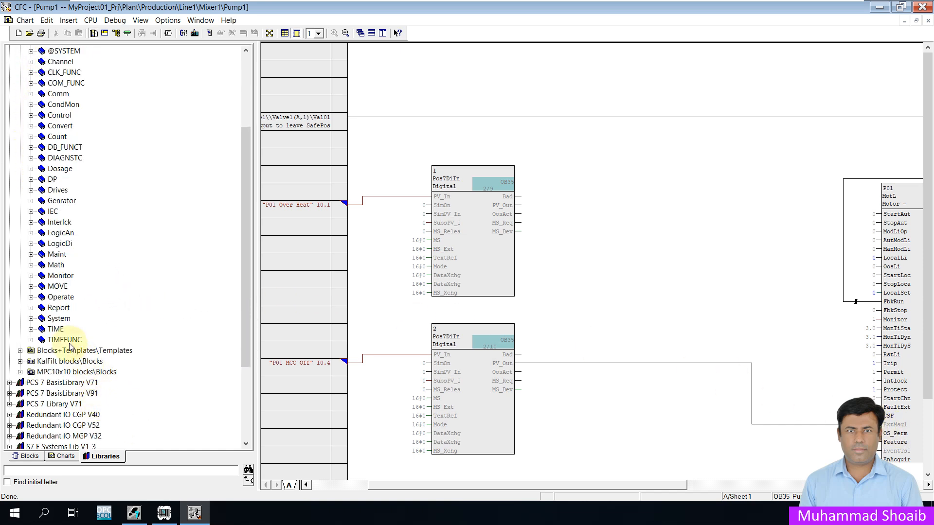
pyautogui.click(30, 307)
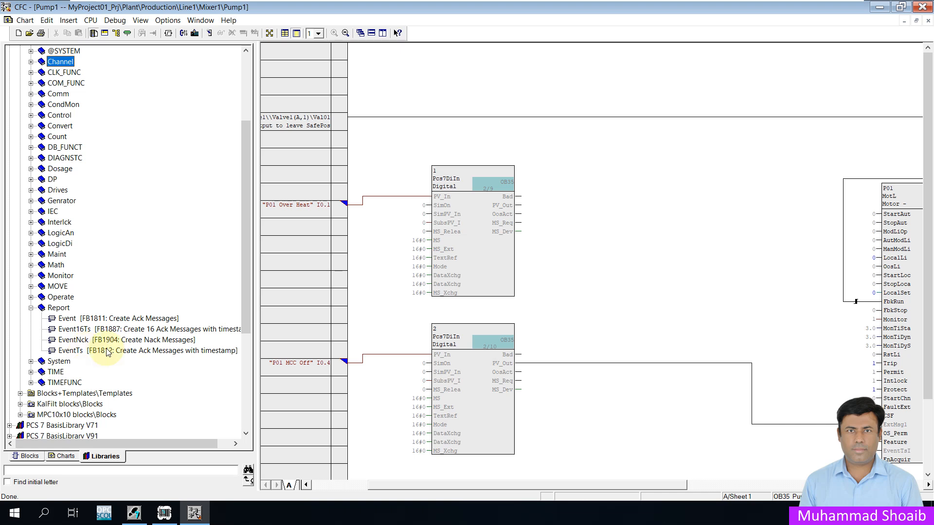
pyautogui.click(127, 350)
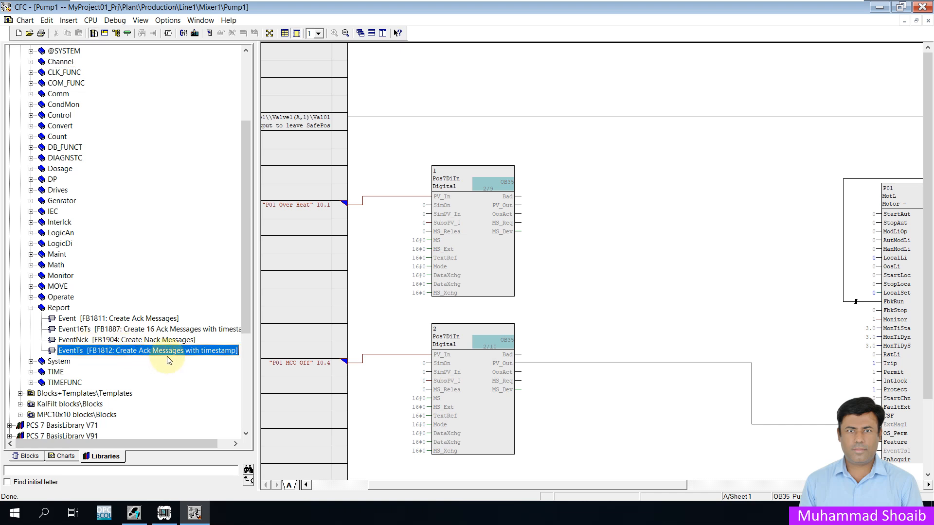
pyautogui.click(103, 329)
pyautogui.click(99, 351)
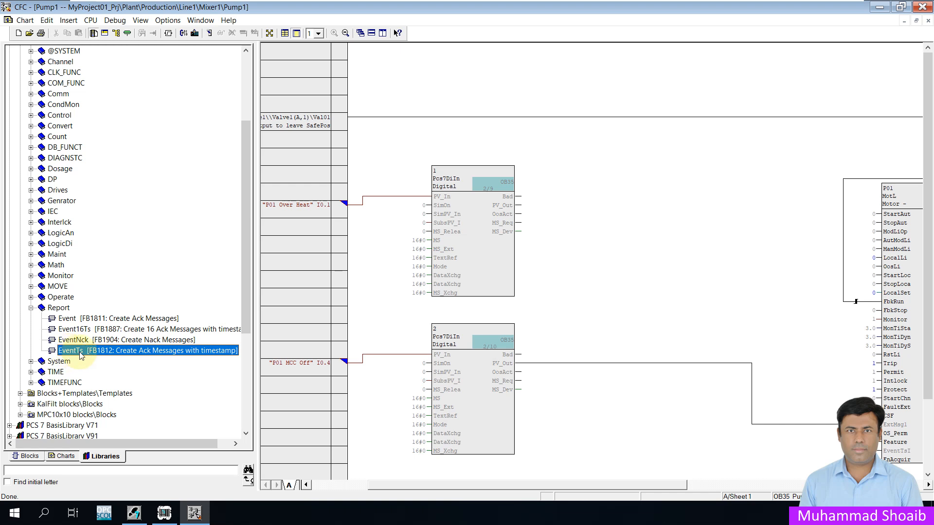
pyautogui.click(92, 331)
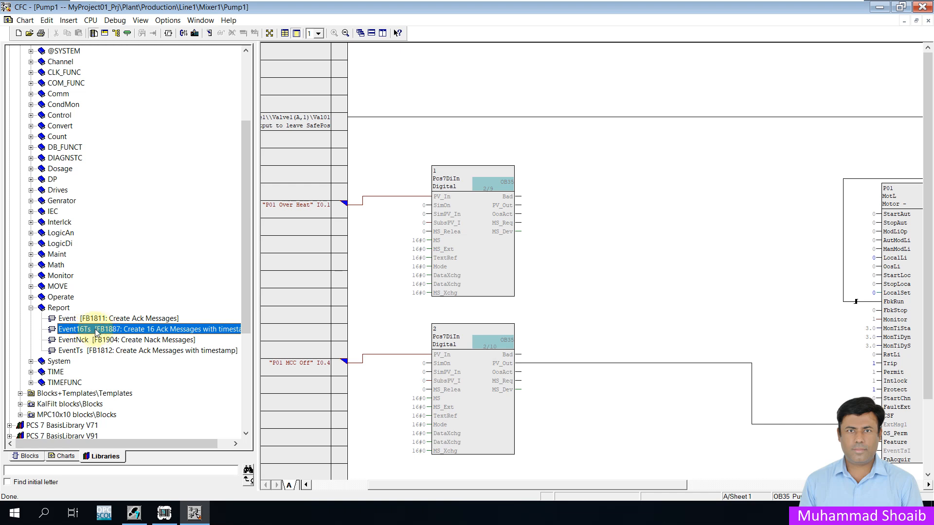
pyautogui.click(94, 353)
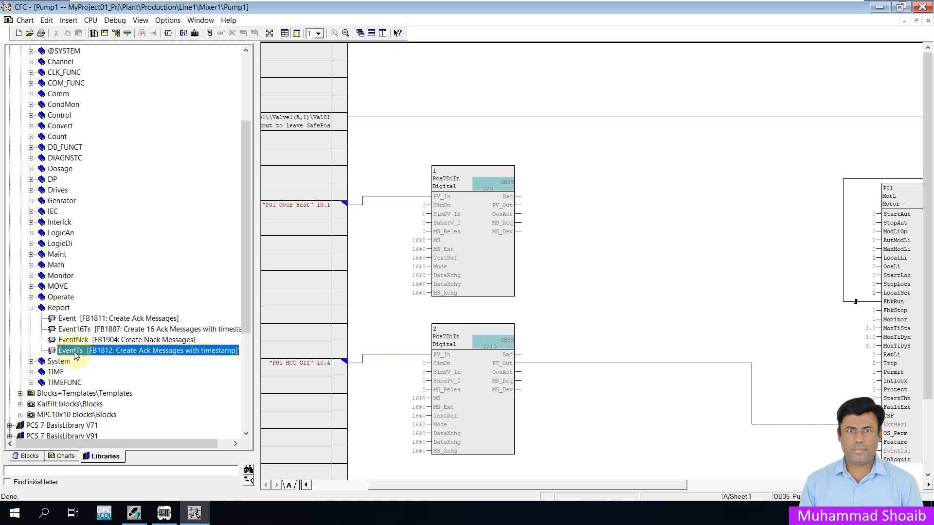
pyautogui.moveTo(79, 354)
pyautogui.mouseDown()
pyautogui.moveTo(235, 358)
pyautogui.moveTo(666, 234)
pyautogui.moveTo(734, 183)
pyautogui.moveTo(738, 163)
pyautogui.moveTo(725, 142)
pyautogui.moveTo(745, 124)
pyautogui.mouseUp()
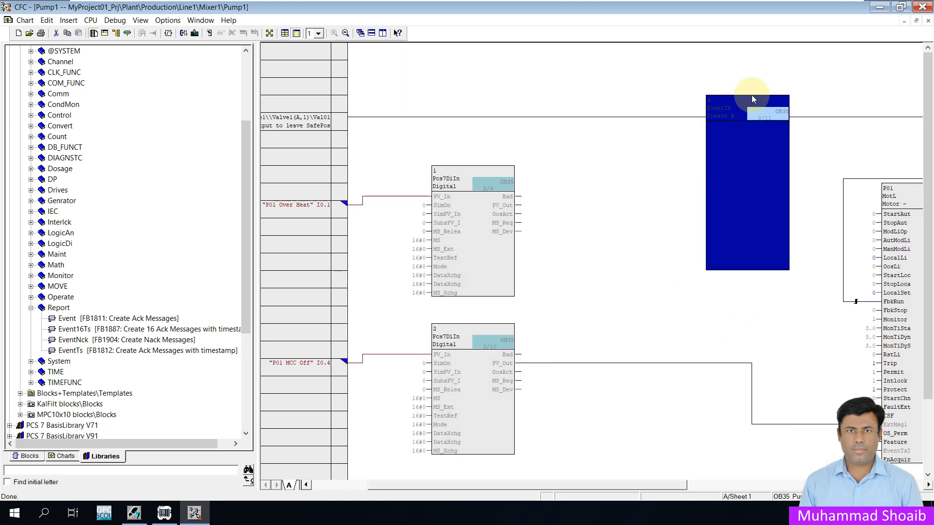
pyautogui.moveTo(733, 125); pyautogui.dragTo(694, 153)
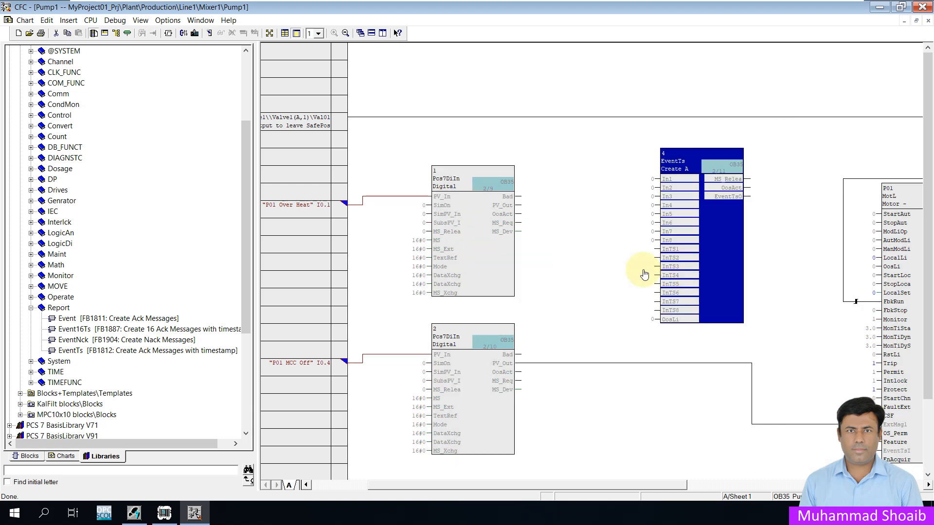
# - Connect the first Pcs7DiIn block's PV_Out to the EventTs In1 input, and EventTsOut to the motor block's EventTsIn input
pyautogui.click(518, 206)
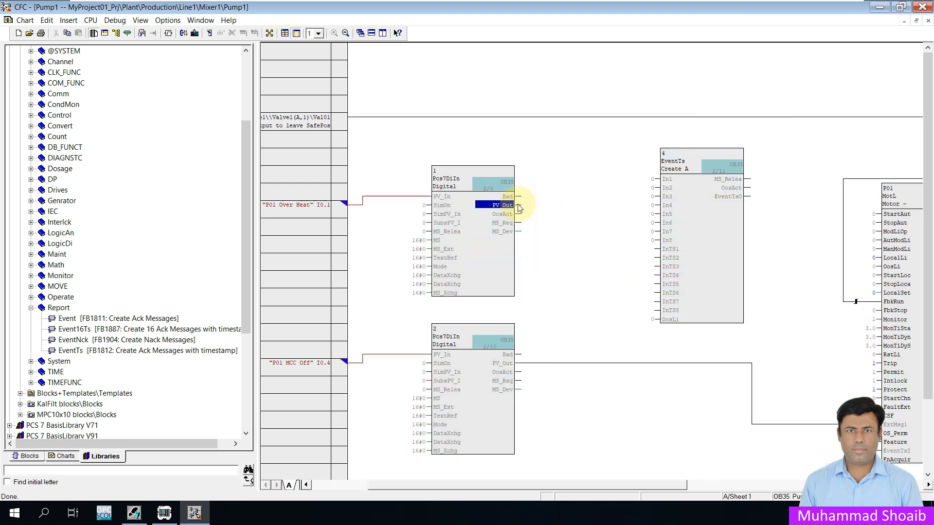
pyautogui.click(663, 180)
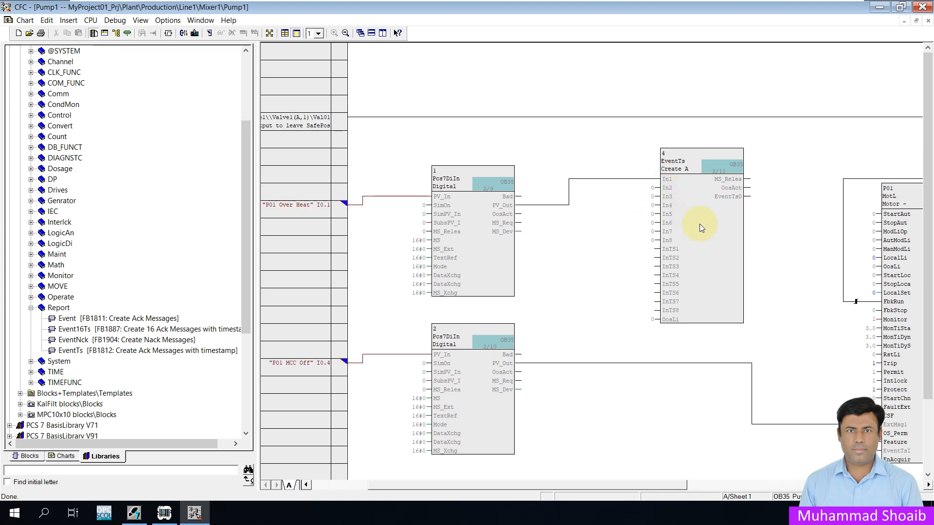
pyautogui.click(749, 197)
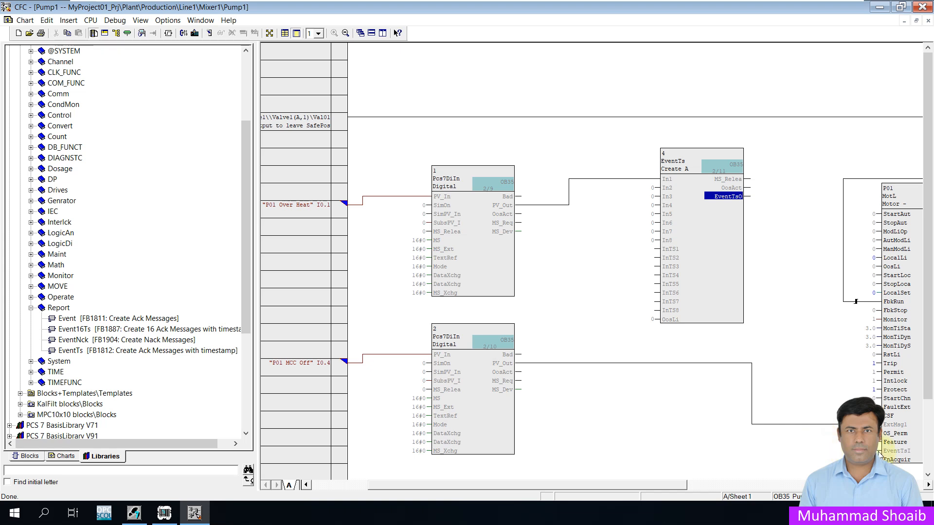
pyautogui.click(880, 451)
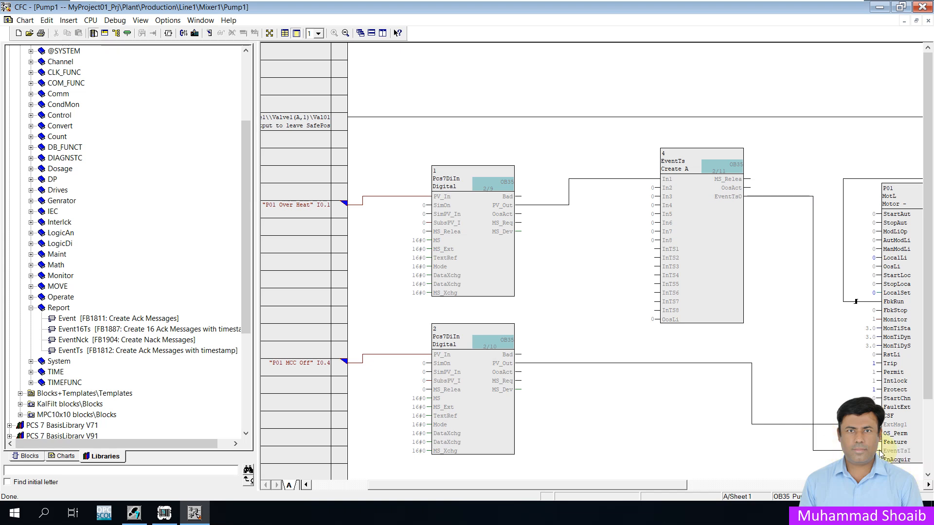
# - Set the EventTs block's SIG1 event text to "$$BlockComment$$ Pump1 Over Heat" in its message configuration, then save and close the properties
pyautogui.rightClick(707, 223)
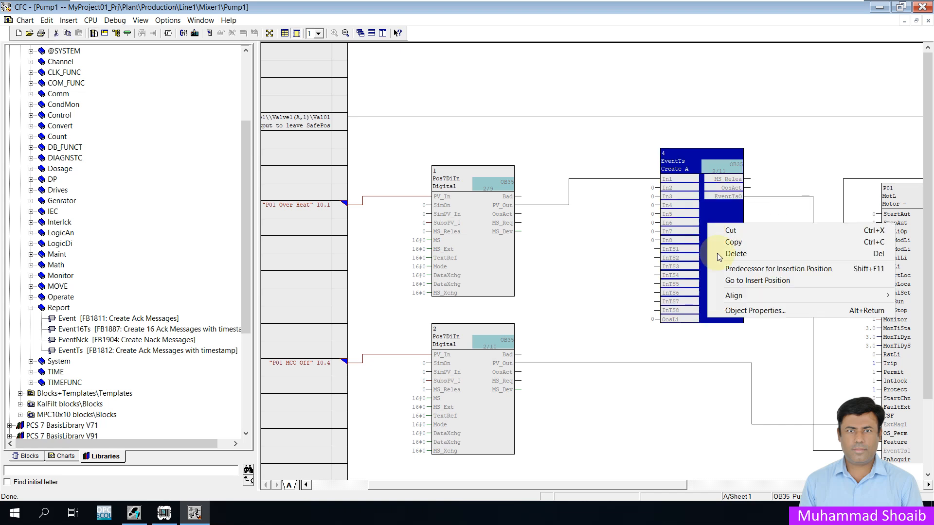
pyautogui.click(742, 311)
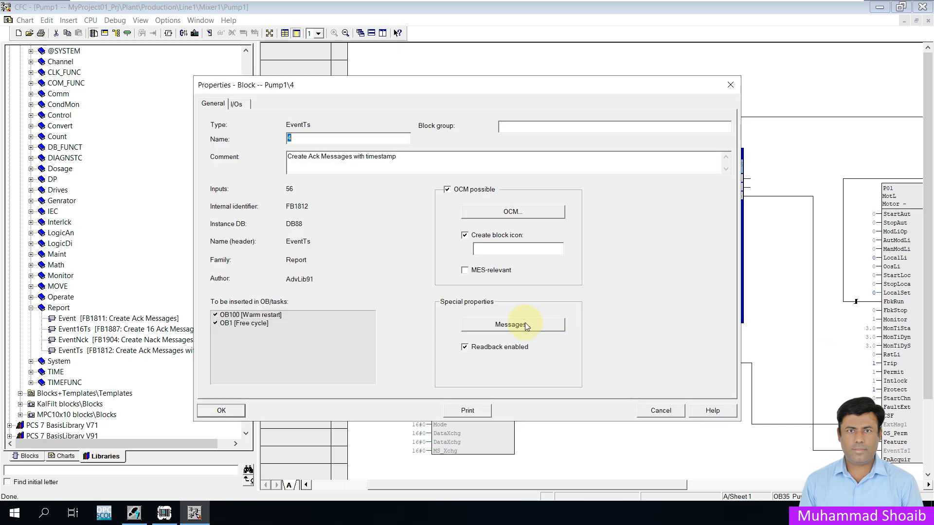
pyautogui.click(503, 325)
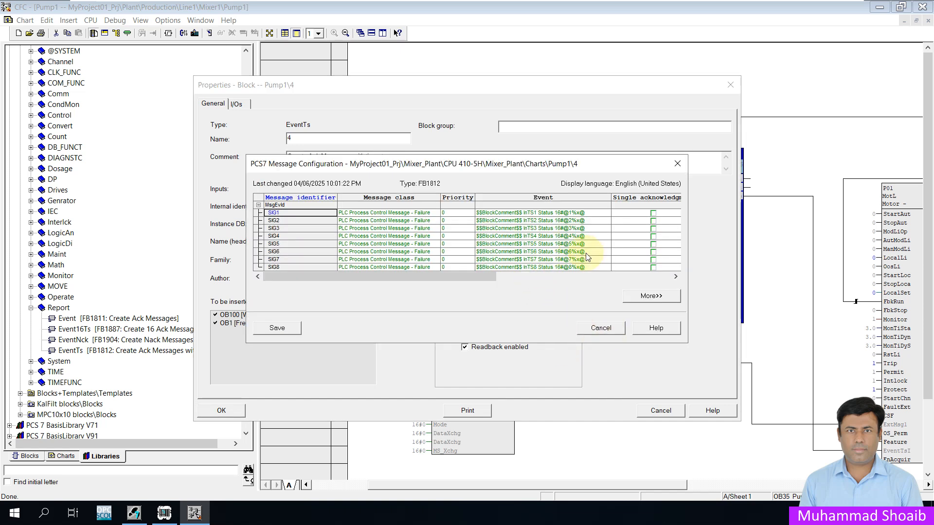
pyautogui.click(594, 213)
pyautogui.click(591, 213)
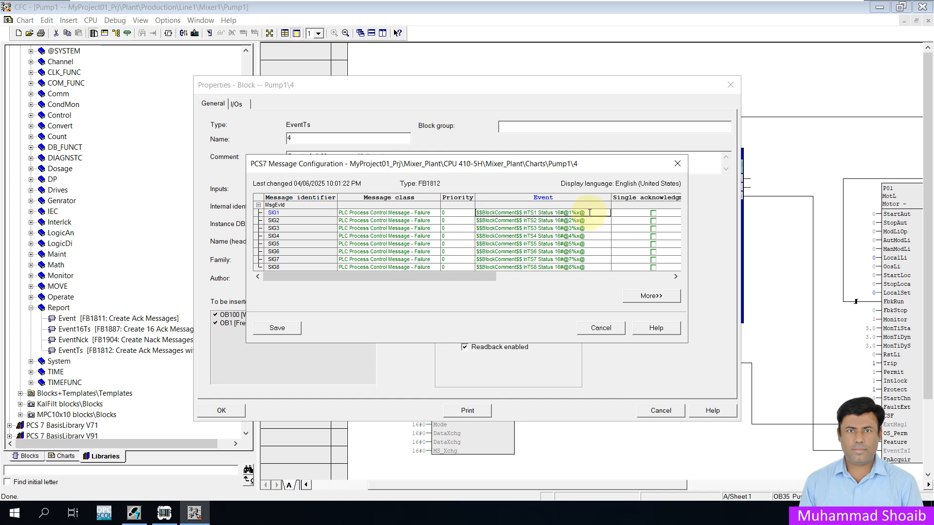
pyautogui.moveTo(580, 212); pyautogui.dragTo(524, 211)
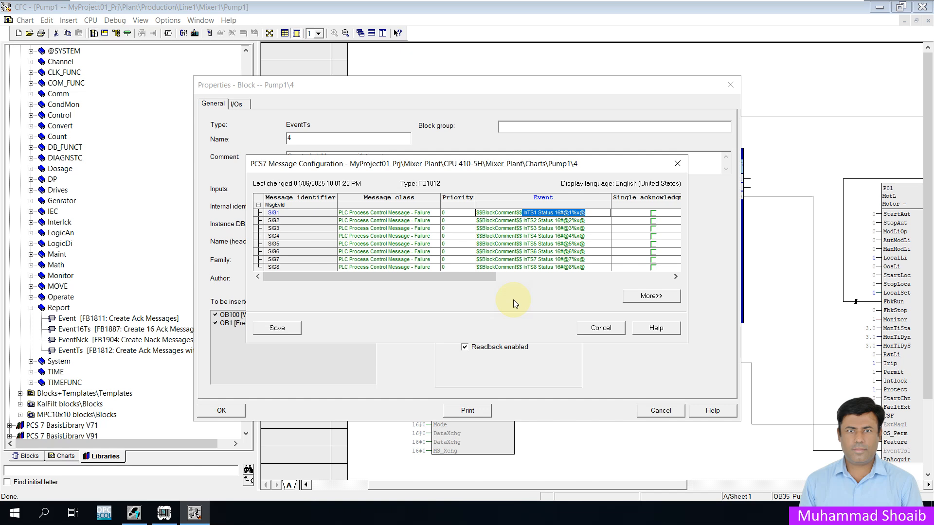
pyautogui.press('Delete')
pyautogui.write('Pum')
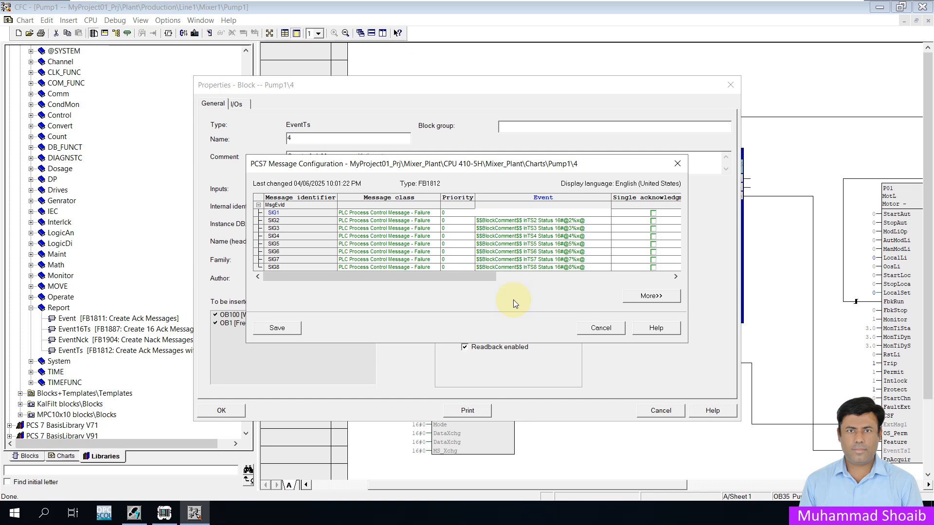
pyautogui.write('p1 ')
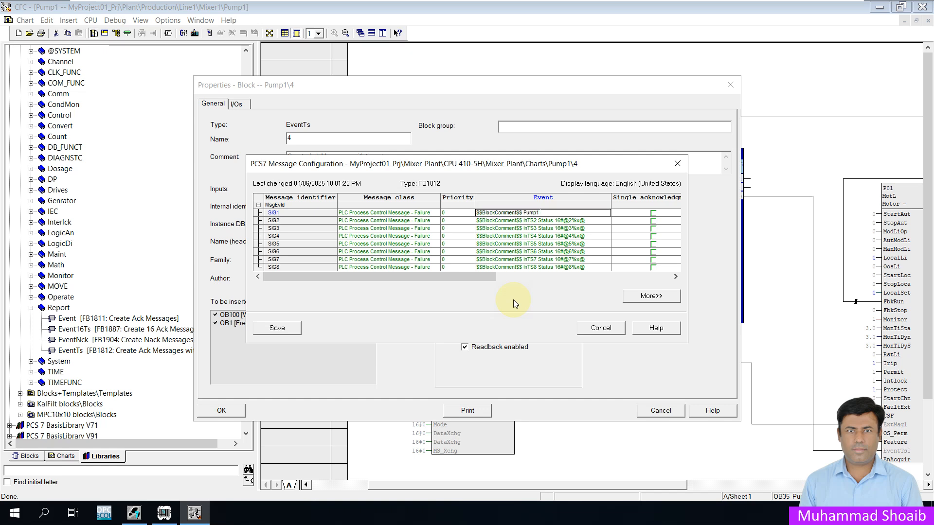
pyautogui.write('Over Heat')
pyautogui.click(282, 327)
pyautogui.click(232, 407)
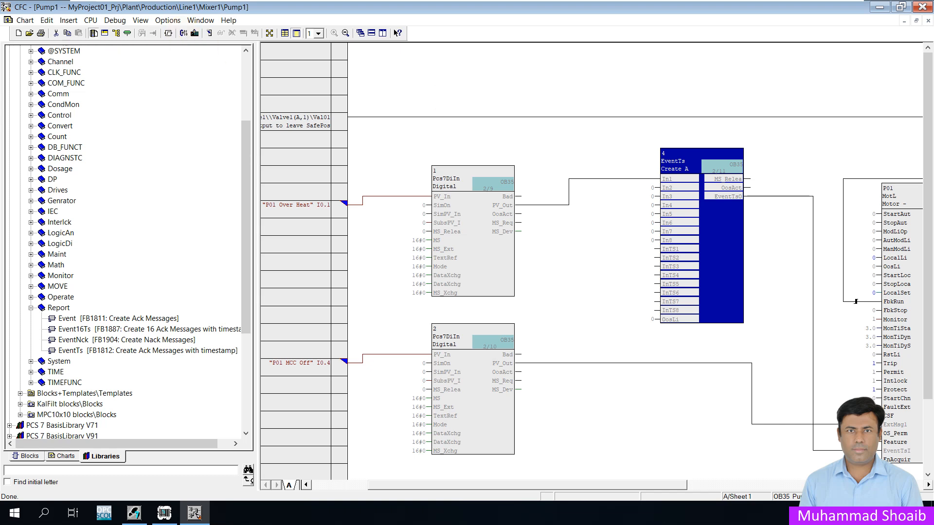
# - Compile the chart program for changes only and close the compile log
pyautogui.click(184, 33)
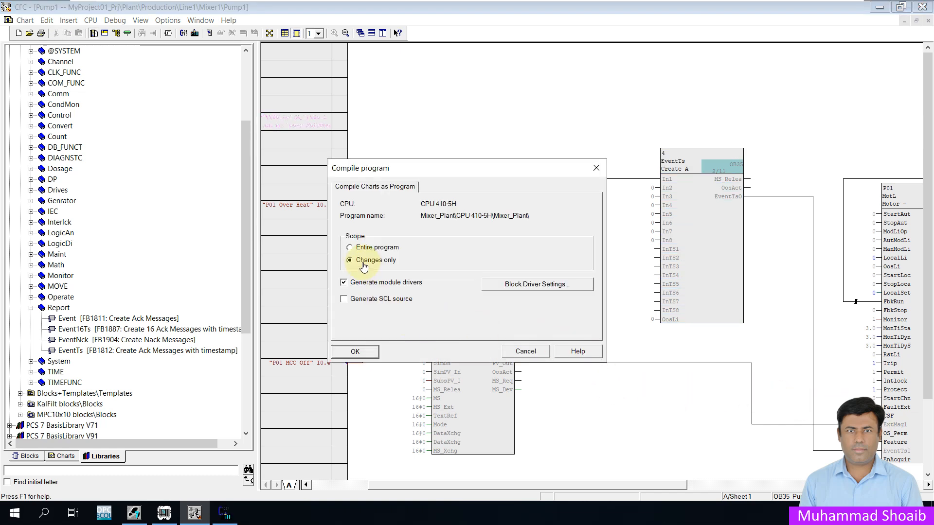
pyautogui.click(371, 351)
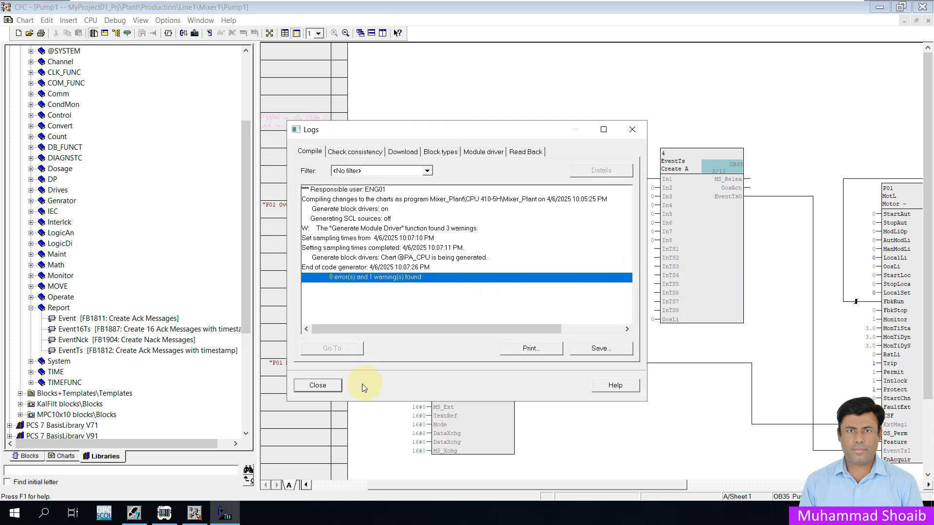
pyautogui.click(330, 385)
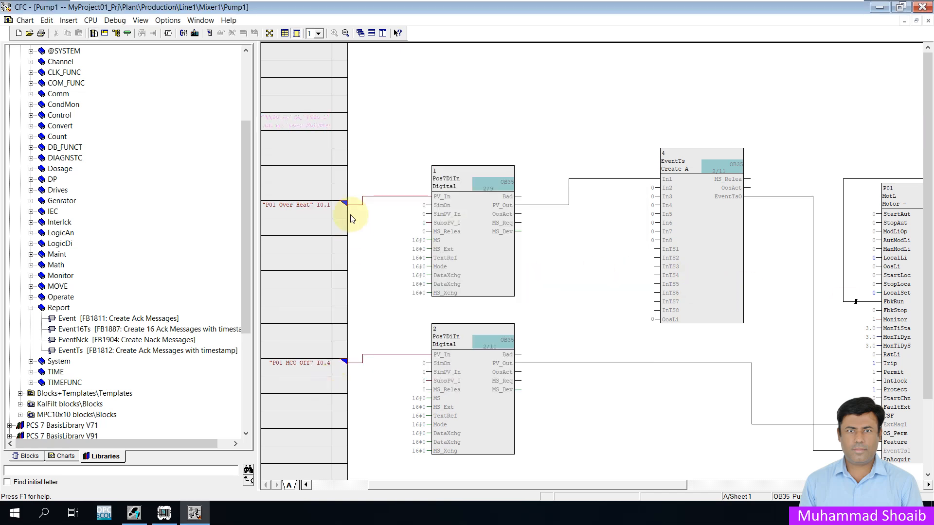
# - Download the changes only to the CPU 410-5H and close the download log
pyautogui.click(194, 35)
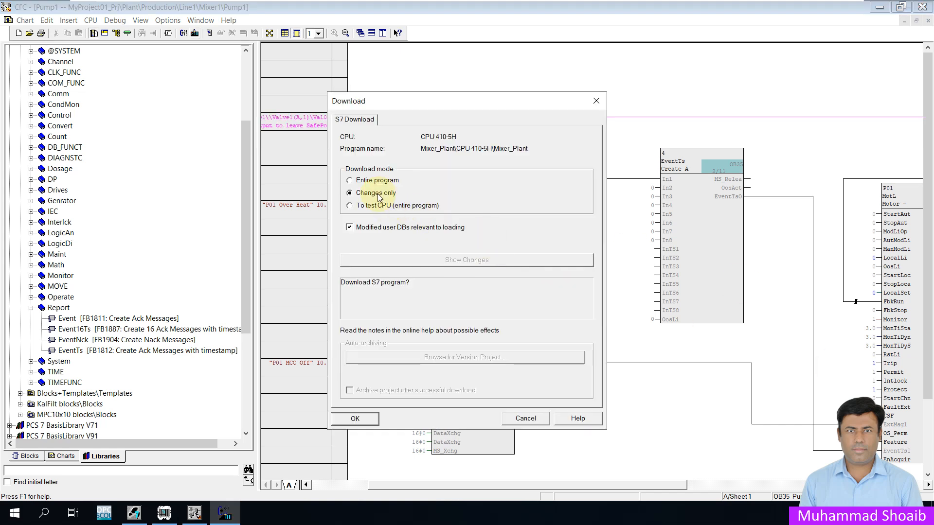
pyautogui.click(360, 416)
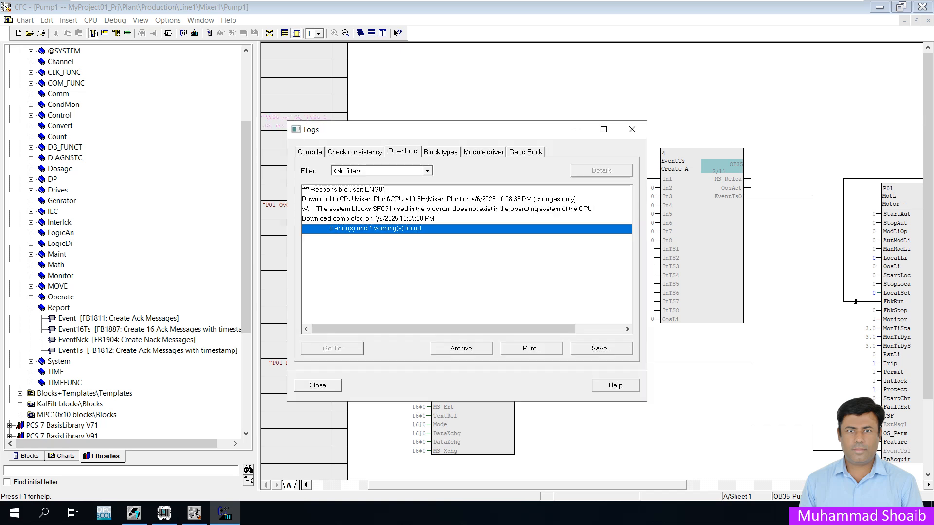
pyautogui.click(319, 385)
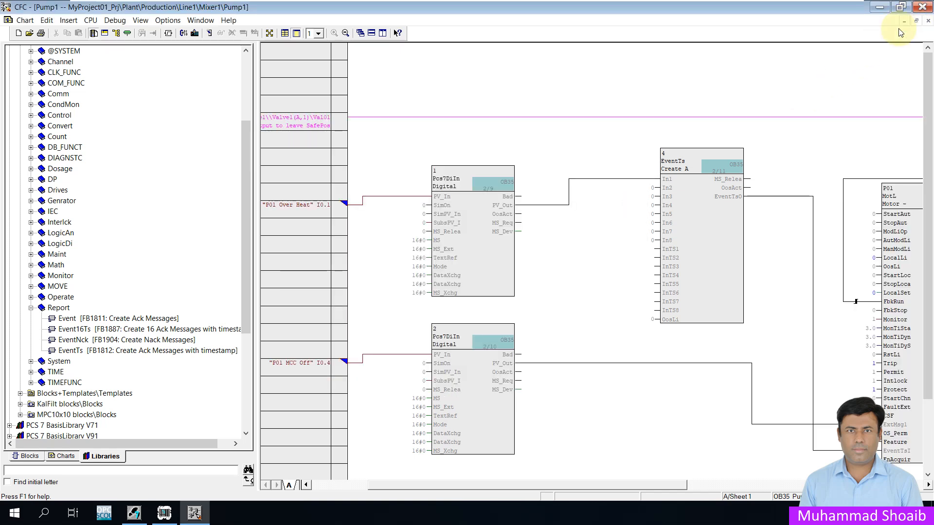
# - Compile the OS(1) operator station changes with the Compile OS wizard, then open OS(1) in WinCC Explorer
pyautogui.click(922, 7)
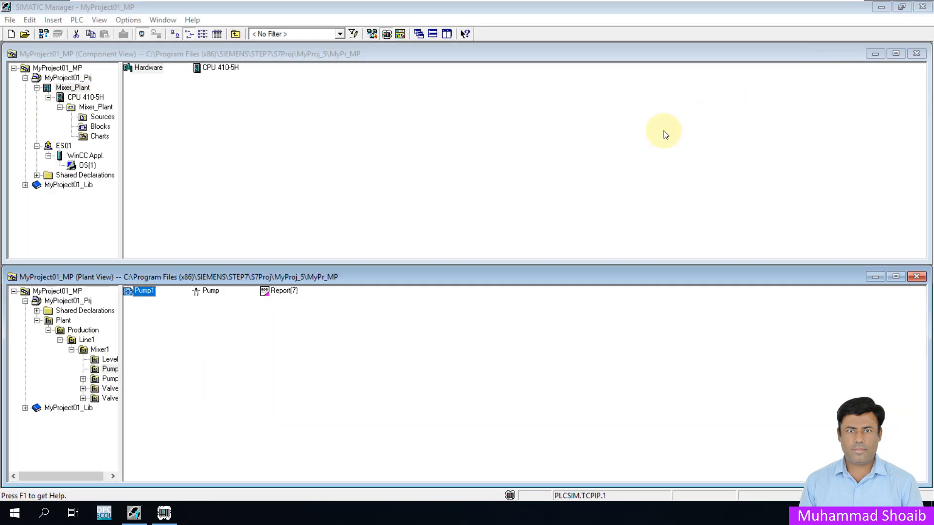
pyautogui.click(81, 166)
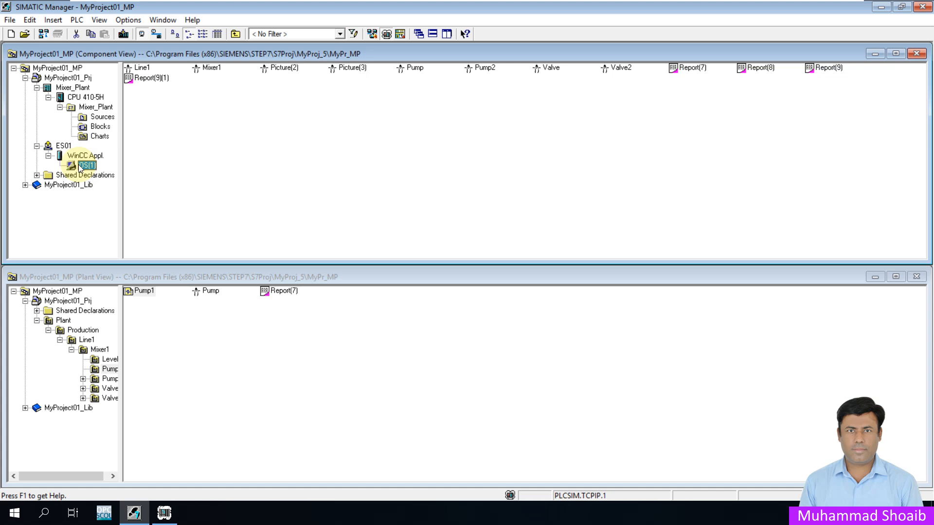
pyautogui.rightClick(80, 167)
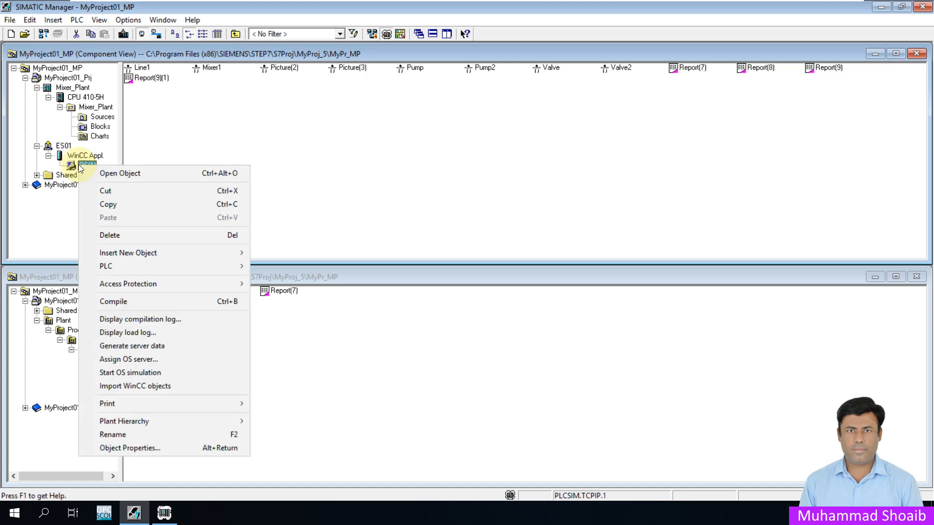
pyautogui.click(119, 304)
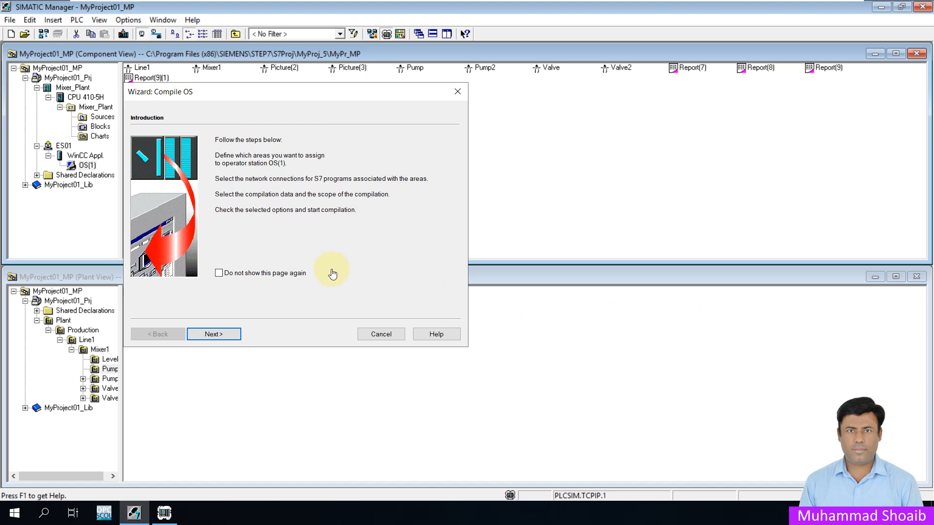
pyautogui.click(234, 334)
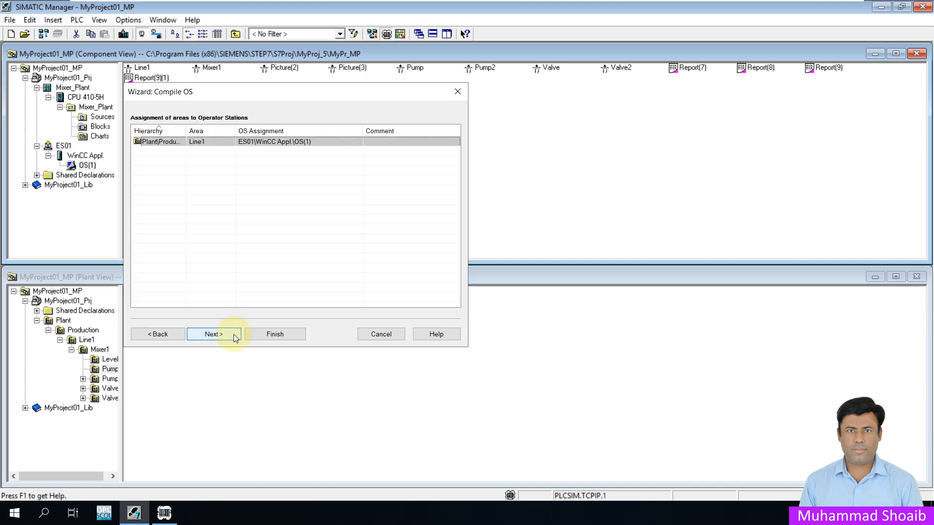
pyautogui.click(233, 334)
pyautogui.click(233, 334)
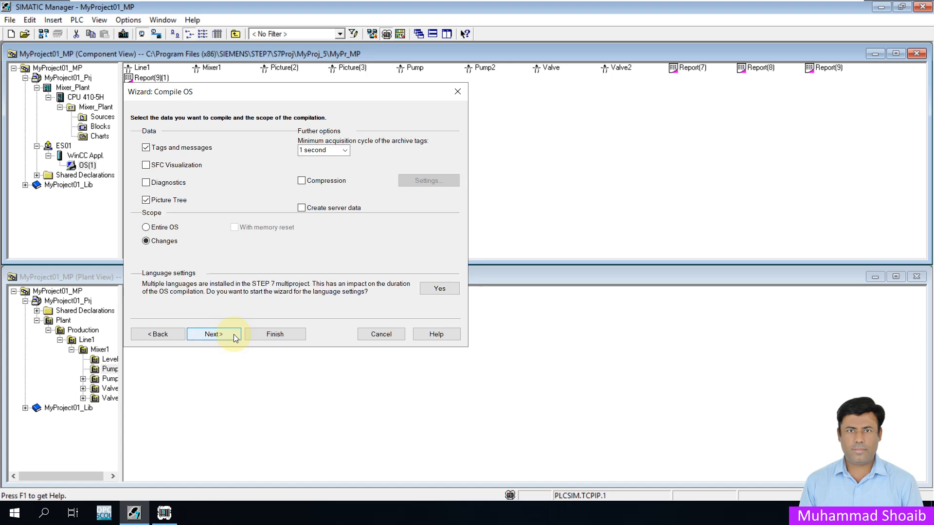
pyautogui.click(233, 334)
pyautogui.click(252, 335)
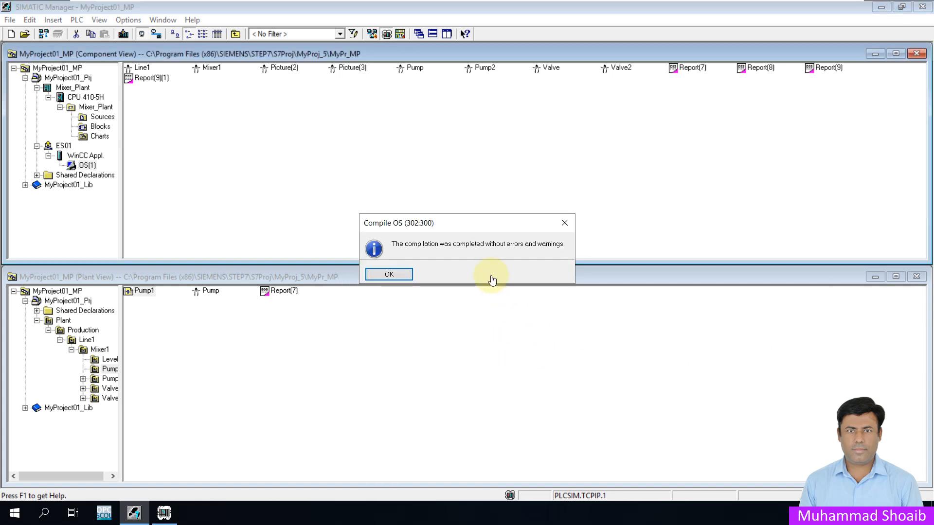
pyautogui.click(404, 274)
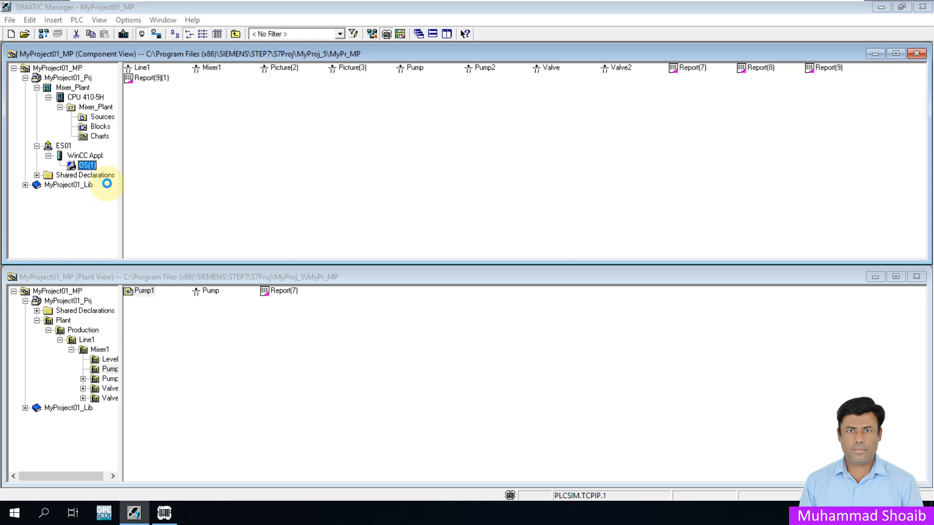
pyautogui.rightClick(86, 165)
pyautogui.click(103, 174)
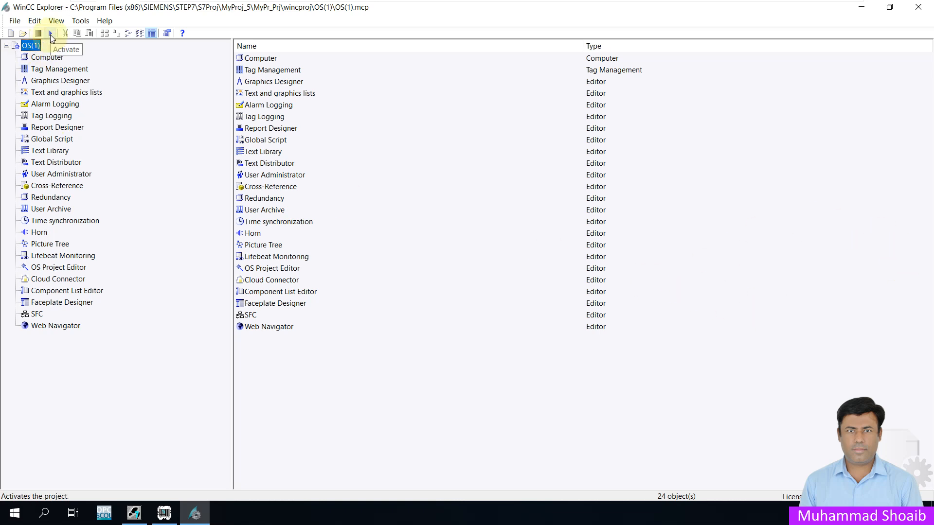
# - Open Alarm Logging and examine the Mixer_Plant AS messages for the Pump1 alarm entries, then close the editor
pyautogui.click(55, 104)
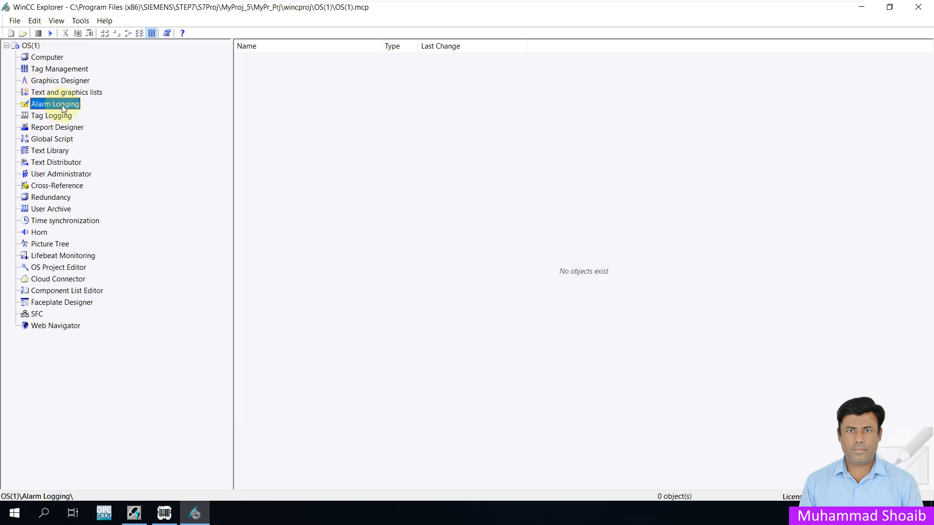
pyautogui.rightClick(62, 105)
pyautogui.click(75, 113)
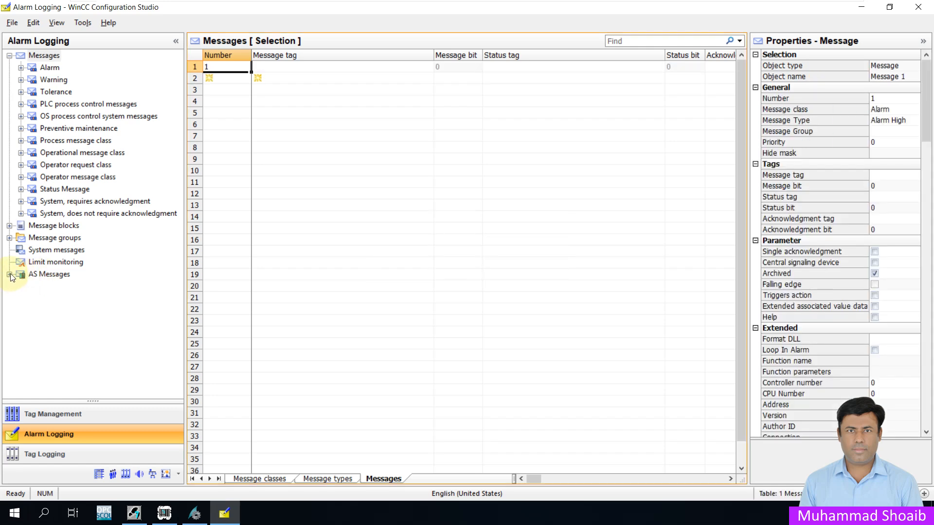
pyautogui.click(10, 275)
pyautogui.click(57, 287)
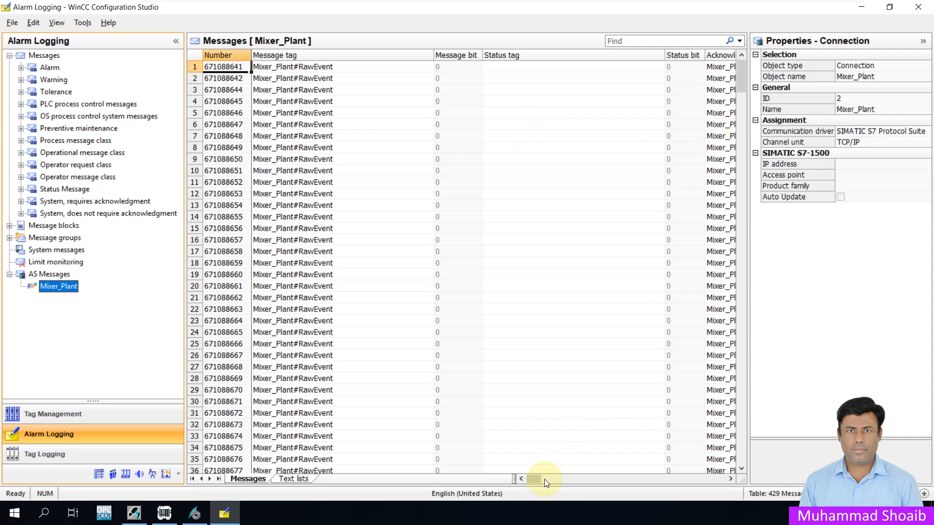
pyautogui.moveTo(535, 481); pyautogui.dragTo(574, 481)
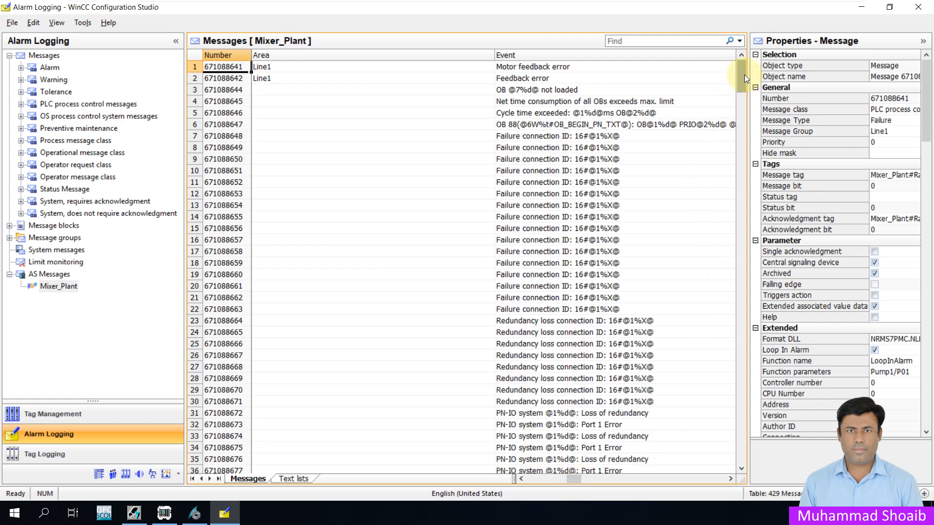
pyautogui.moveTo(740, 75); pyautogui.dragTo(733, 115)
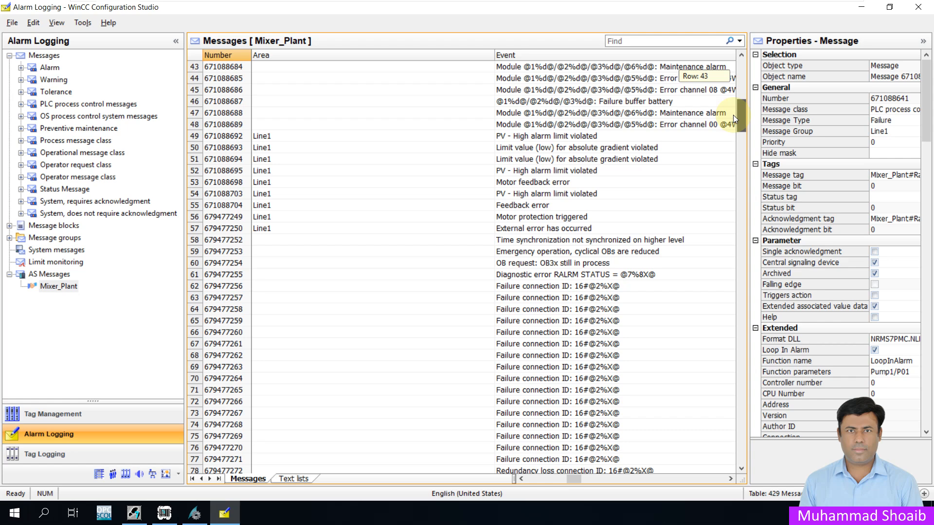
pyautogui.moveTo(733, 115); pyautogui.dragTo(723, 206)
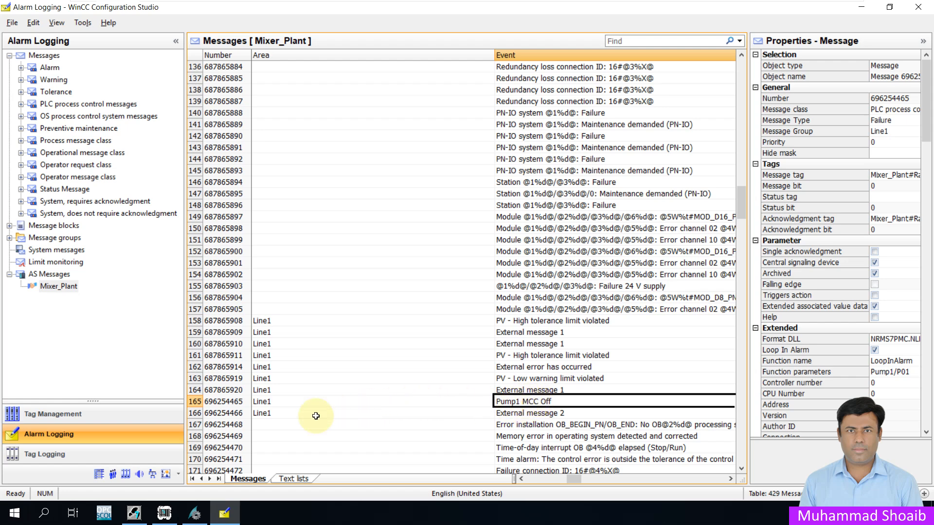
pyautogui.click(191, 401)
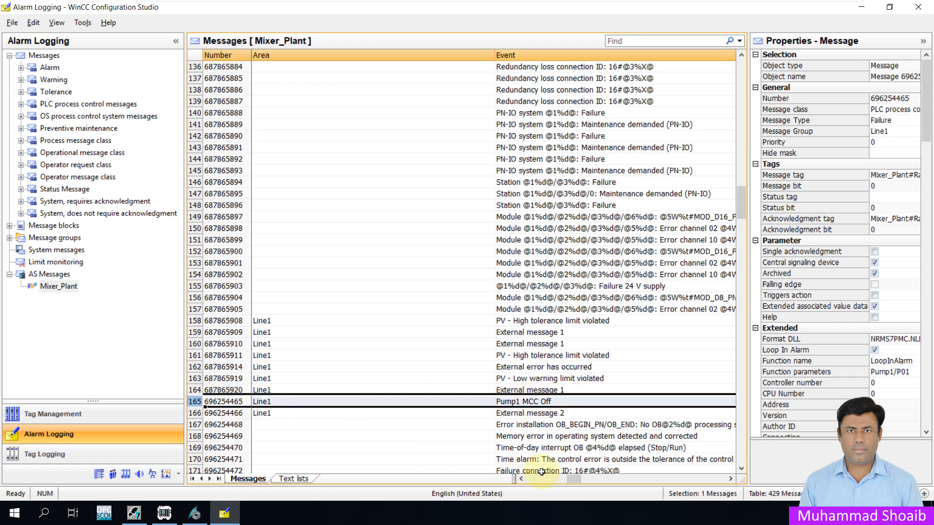
pyautogui.moveTo(570, 479); pyautogui.dragTo(518, 472)
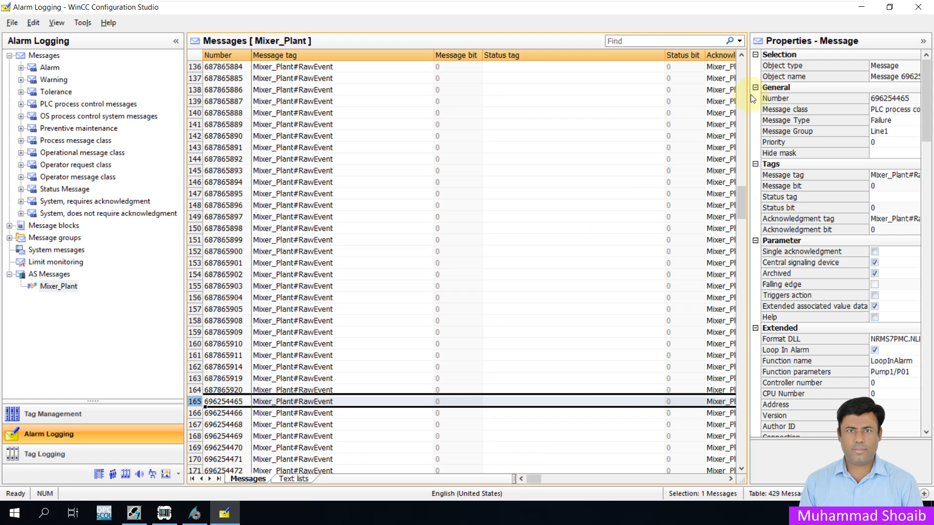
pyautogui.click(917, 7)
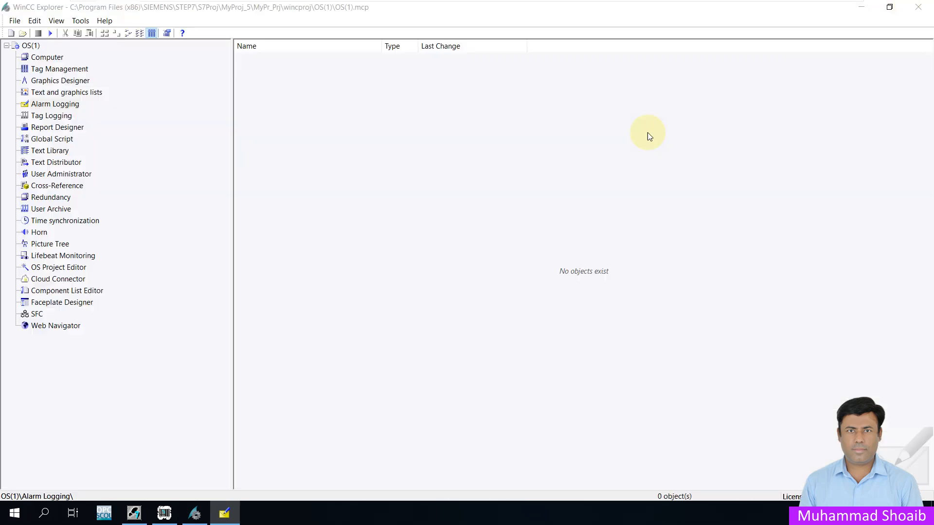
# - Activate the OS runtime and open the Mixer1 plant picture from the Line1 area
pyautogui.click(50, 34)
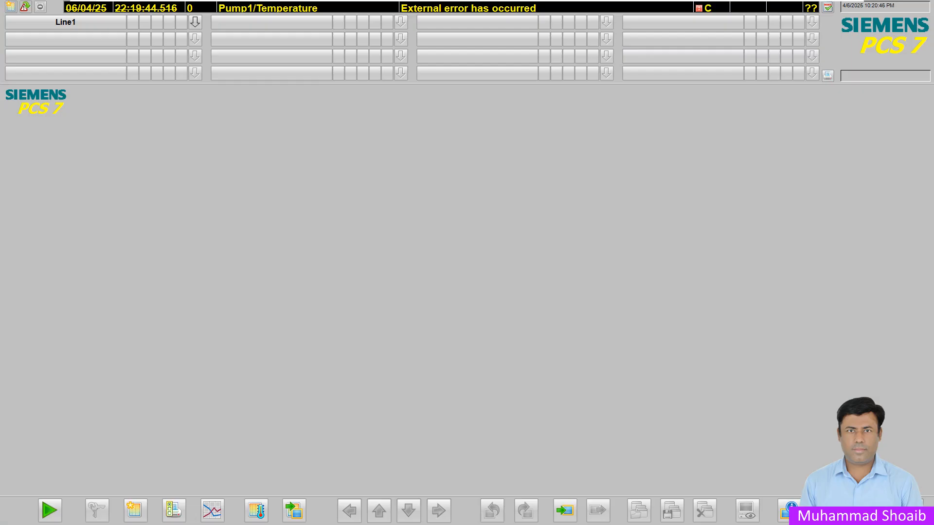
pyautogui.click(195, 22)
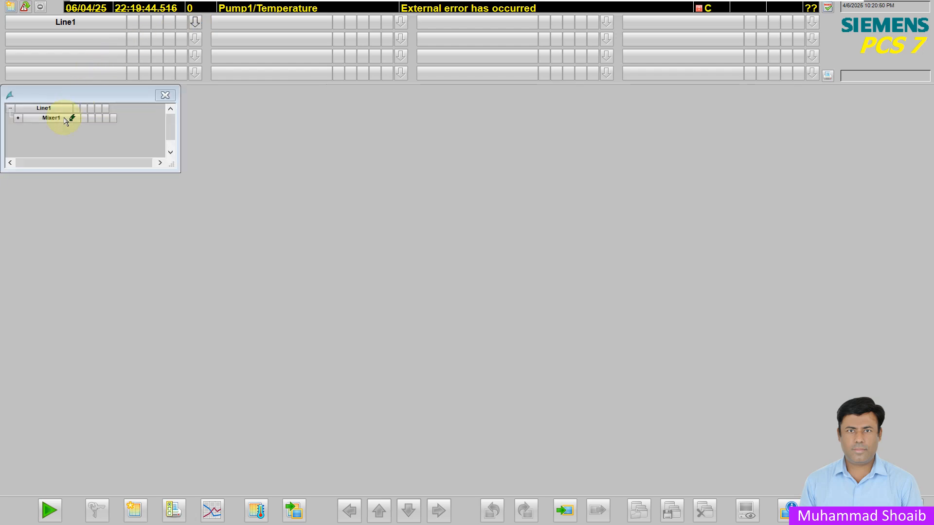
pyautogui.moveTo(65, 120); pyautogui.dragTo(490, 309)
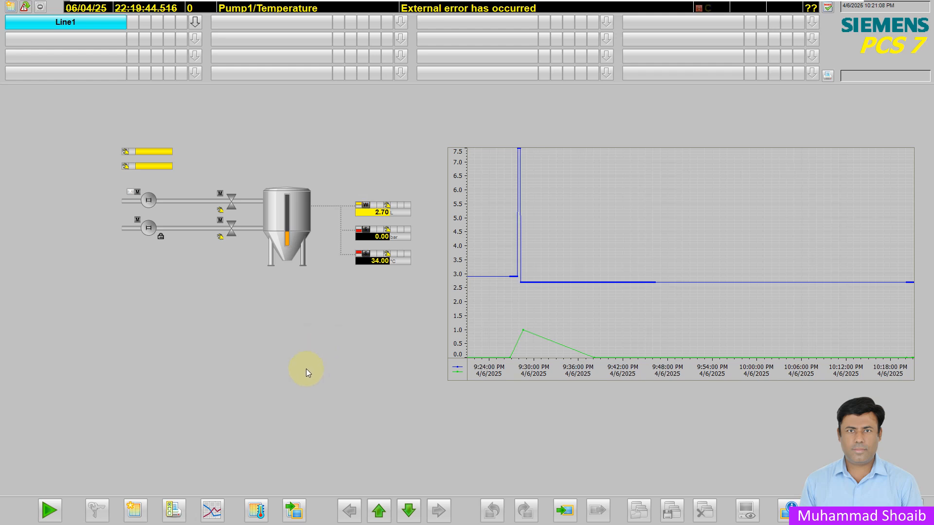
# - Switch to PLCSIM and set input IB0 bit 0 to simulate the Pump1 overheat fault
pyautogui.press('super')
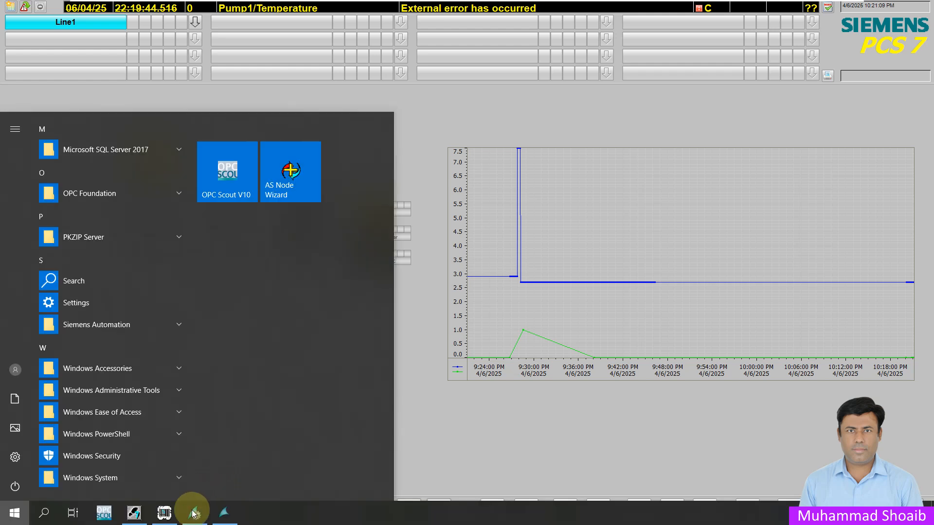
pyautogui.click(165, 513)
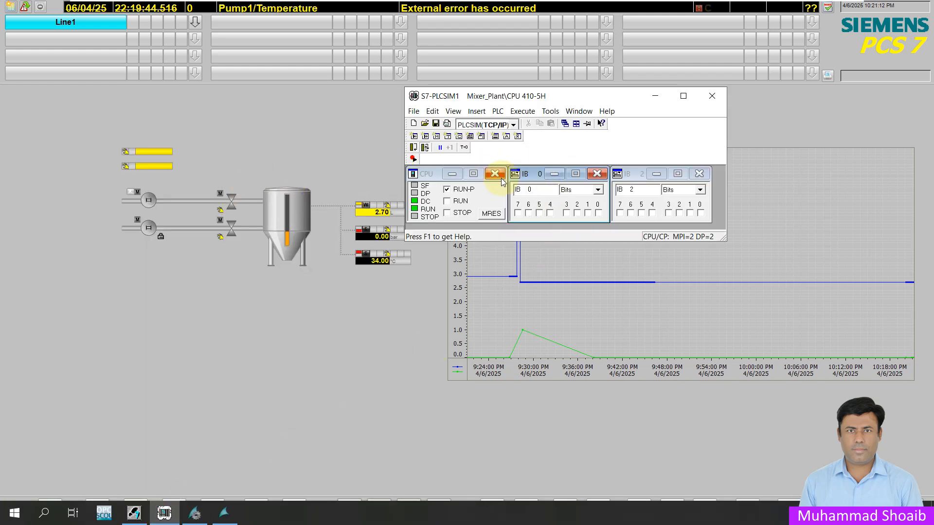
pyautogui.click(588, 213)
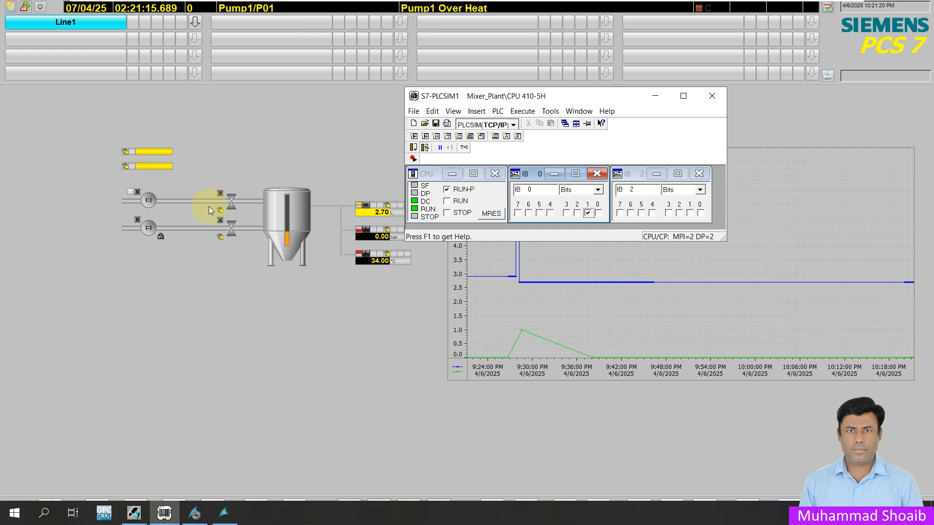
# - Open the Pump1/P01 motor faceplate to view its alarm list
pyautogui.click(208, 343)
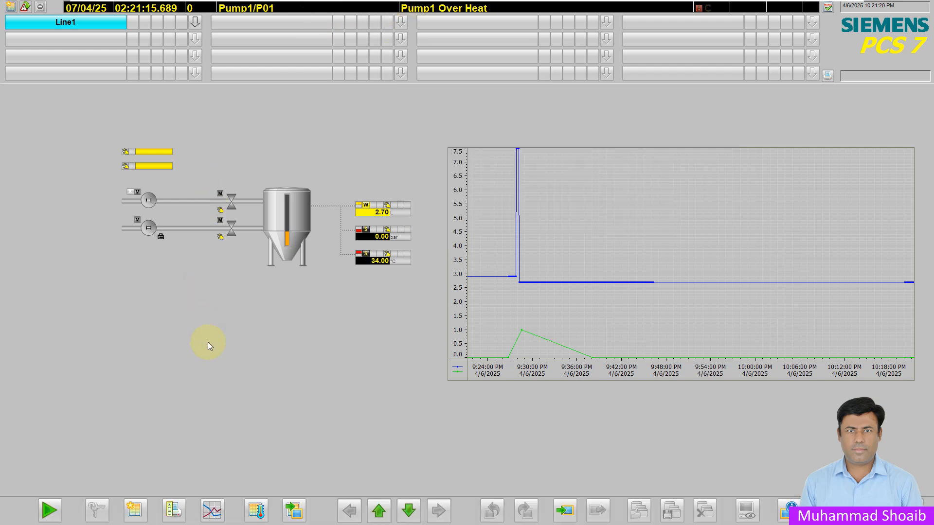
pyautogui.click(150, 204)
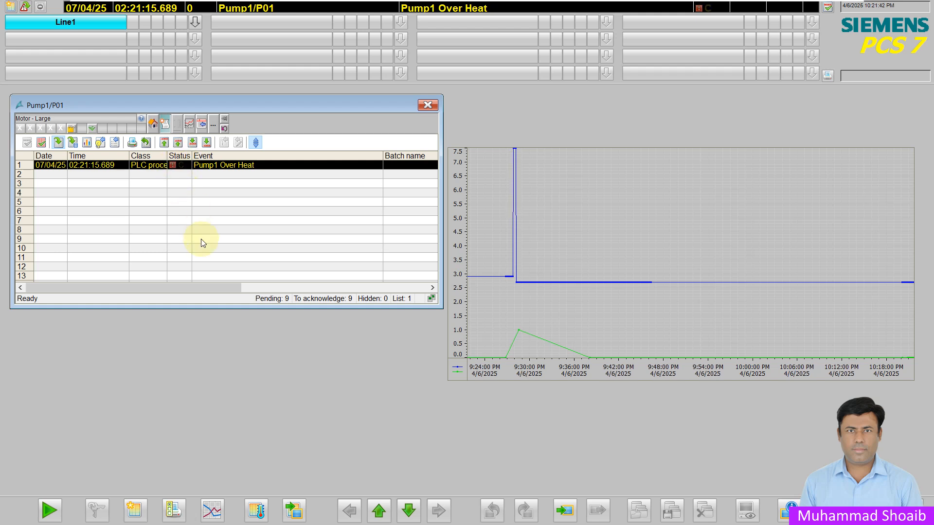
# - Switch to PLCSIM and clear input IB0 bit 0
pyautogui.press('super')
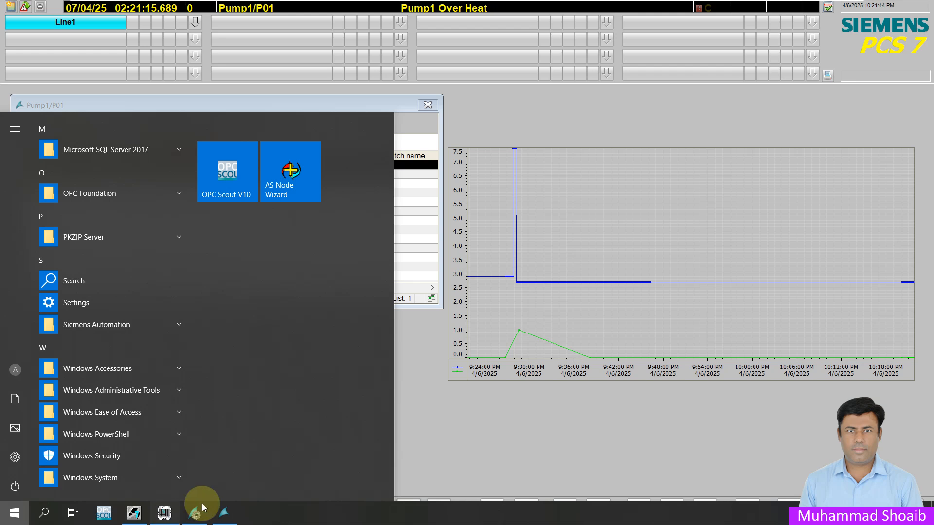
pyautogui.click(164, 513)
pyautogui.click(588, 214)
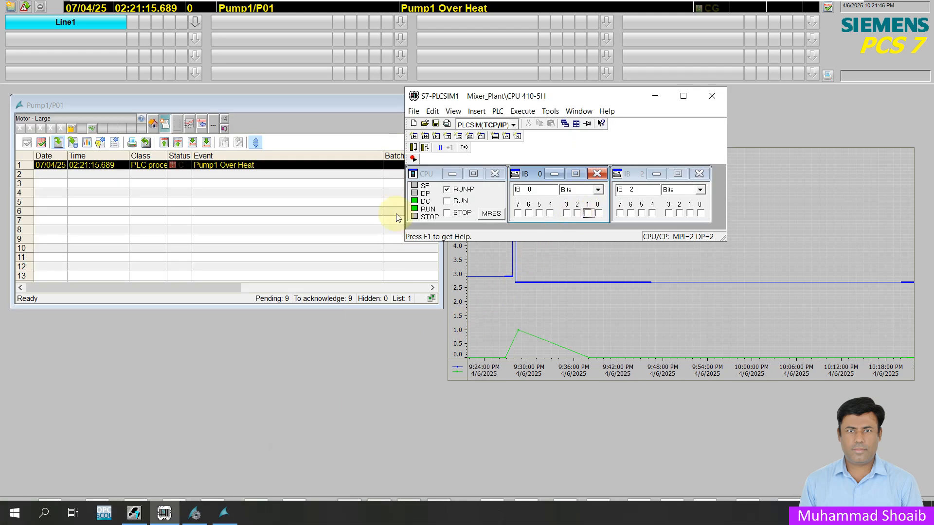
# - Acknowledge the Pump1 Over Heat alarm in the faceplate and close the faceplate
pyautogui.click(78, 166)
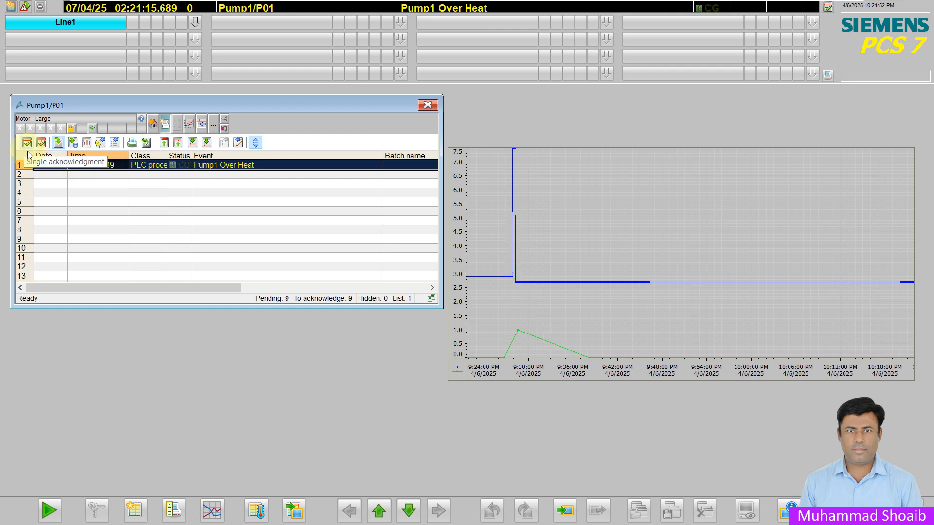
pyautogui.click(28, 144)
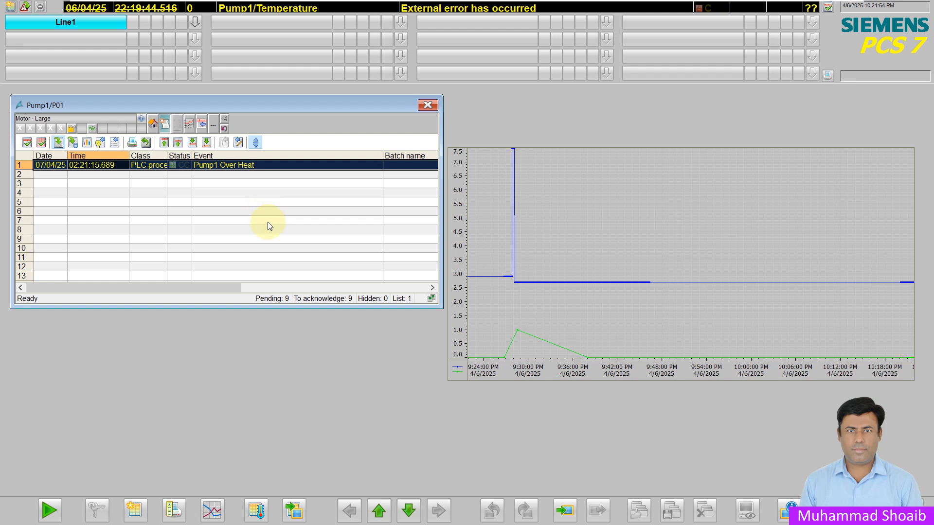
pyautogui.click(428, 106)
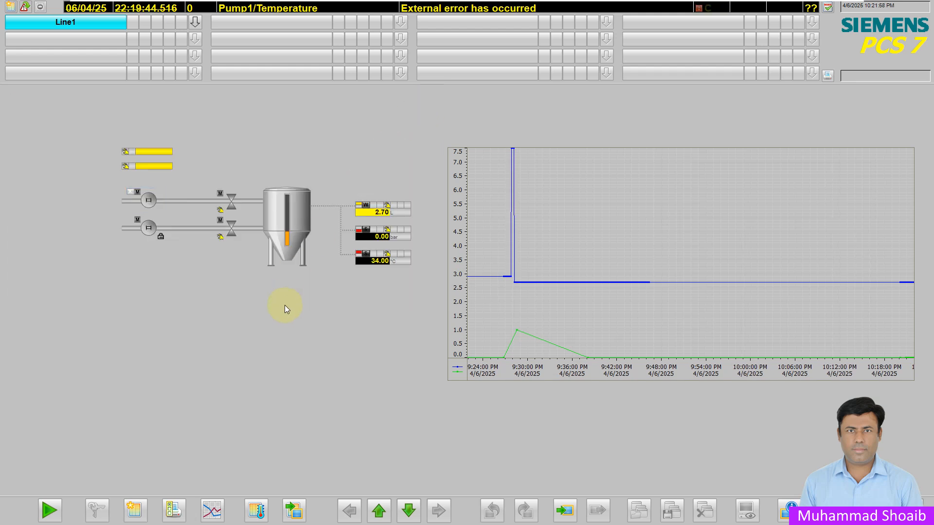
# - Set input IB0 bit 4 in PLCSIM to simulate Pump1 MCC off and open the Pump1 faceplate
pyautogui.press('super')
pyautogui.click(164, 513)
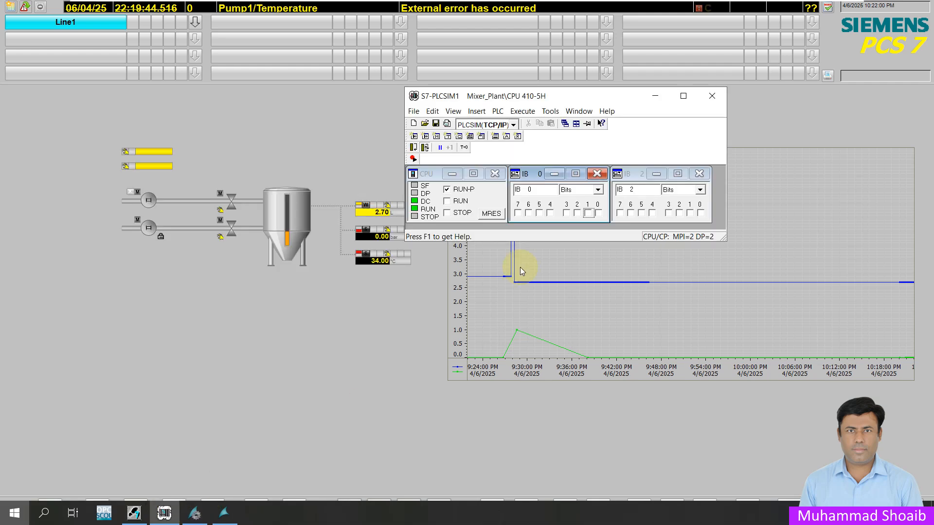
pyautogui.click(550, 213)
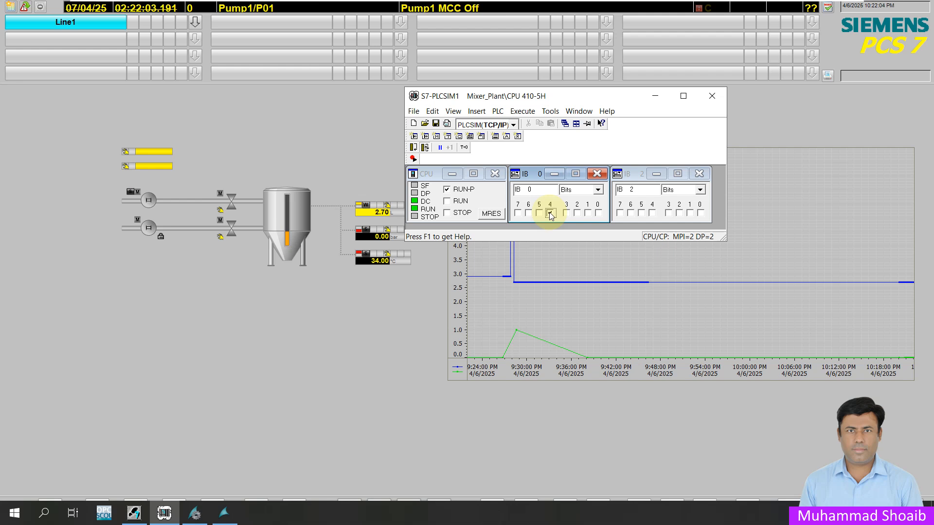
pyautogui.click(150, 201)
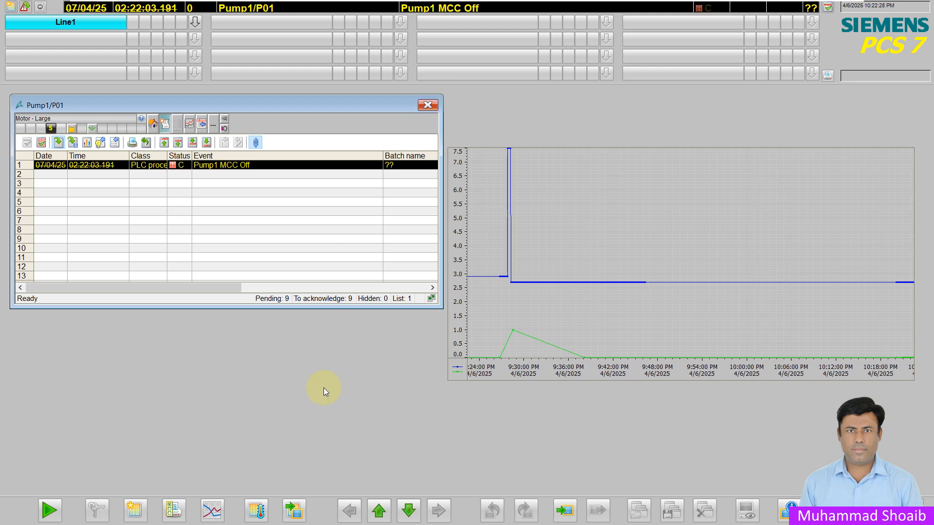
# - In PLCSIM, set IB0 bit 0 again and toggle IB0 bit 4 to raise both Pump1 alarms
pyautogui.press('super')
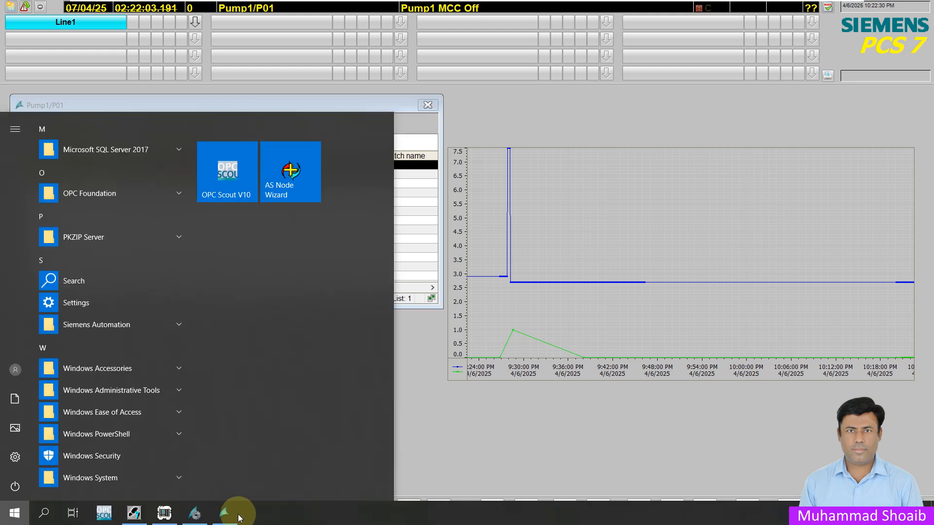
pyautogui.click(164, 513)
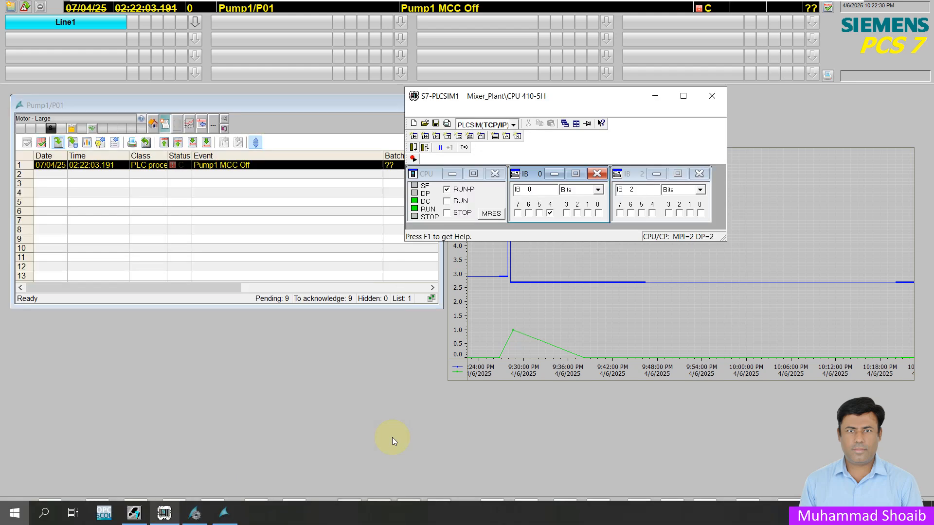
pyautogui.click(586, 214)
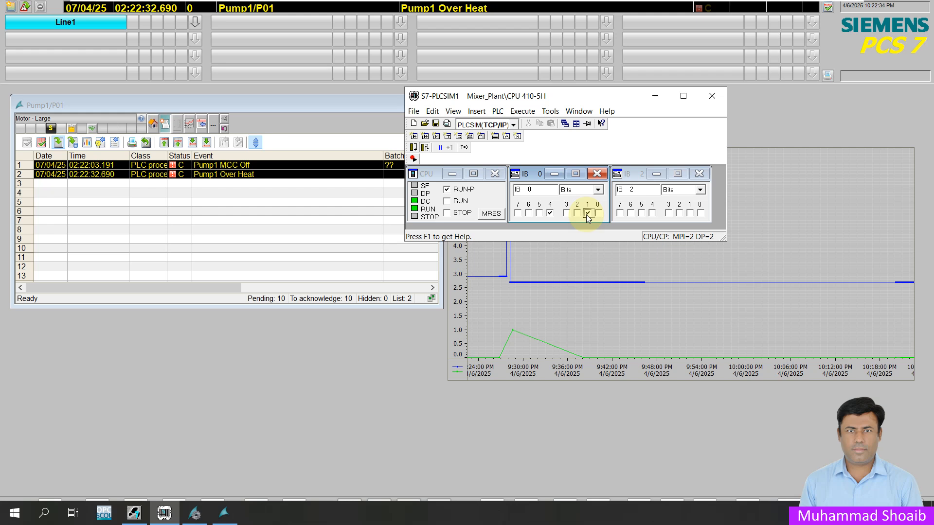
pyautogui.click(550, 214)
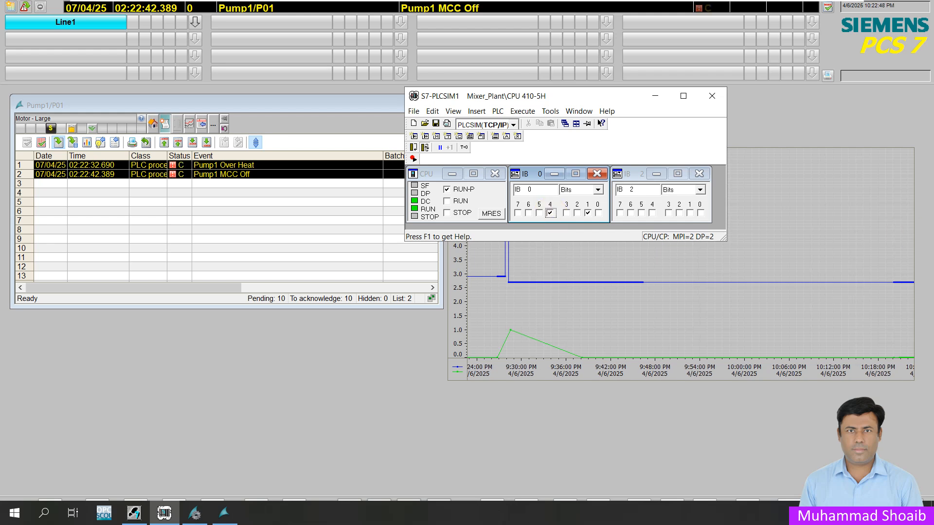
pyautogui.click(550, 213)
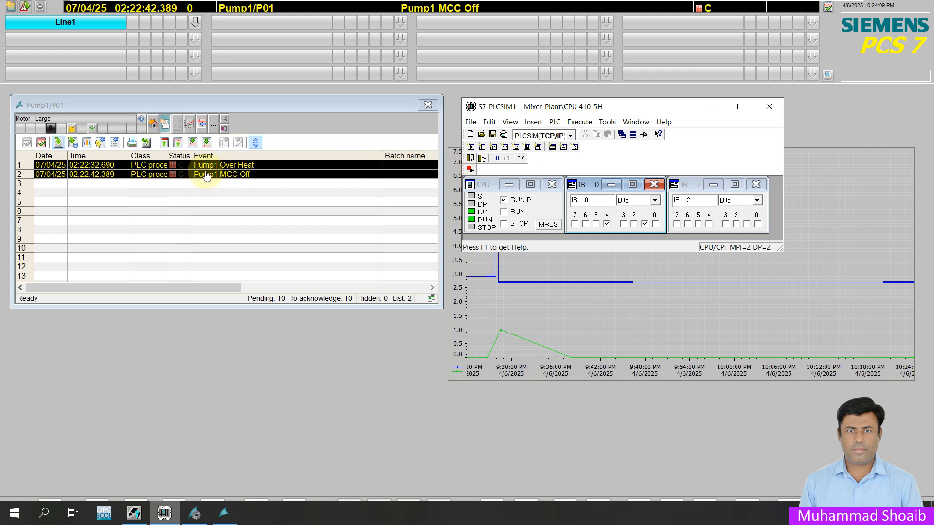
# - Close the Pump1 faceplate and open the incoming alarm list
pyautogui.click(426, 106)
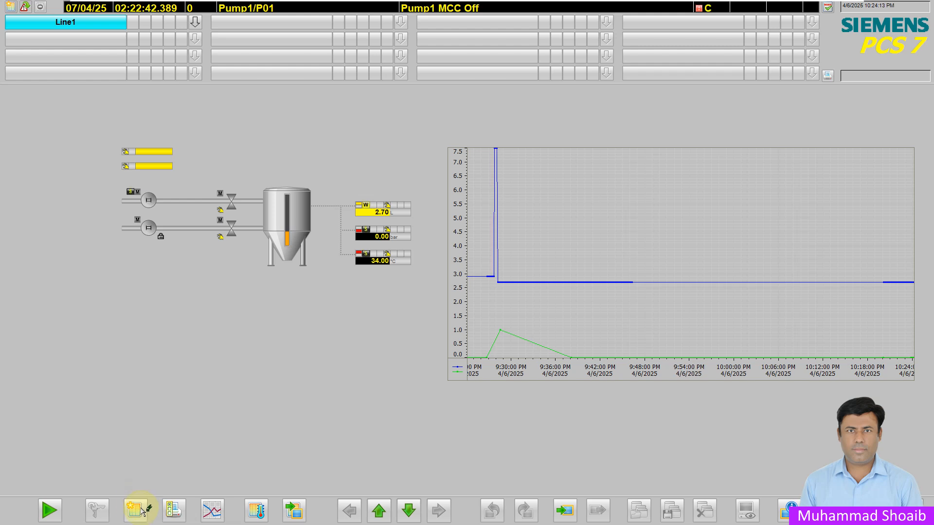
pyautogui.click(132, 507)
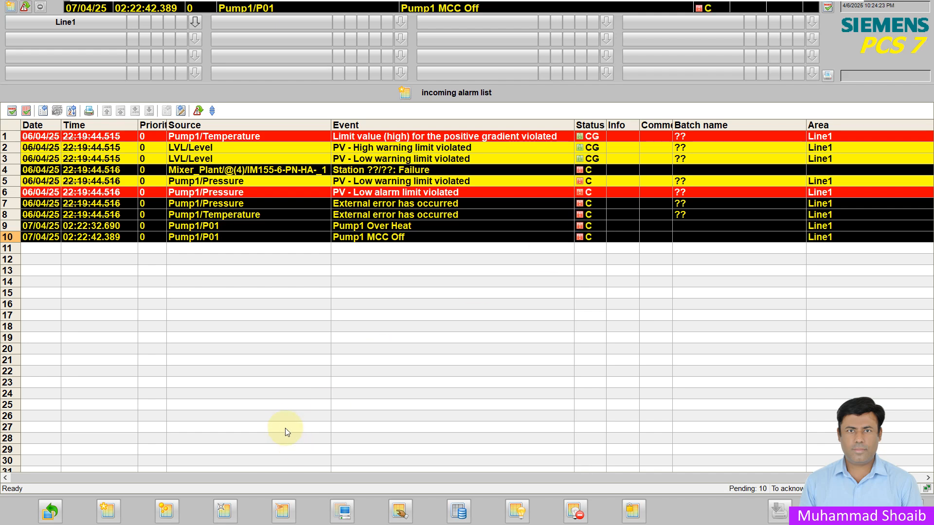
# - Bring up the PLCSIM window and move it below the alarm list's entries
pyautogui.press('super')
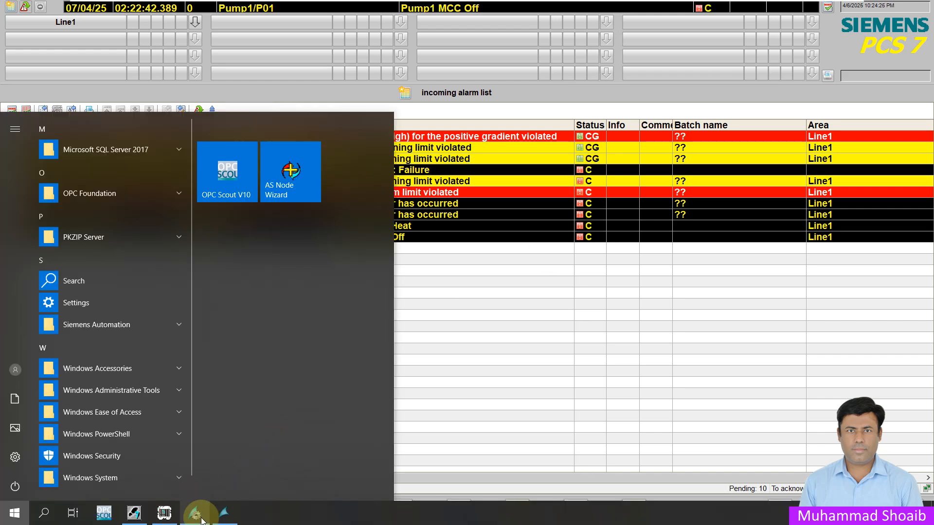
pyautogui.click(164, 512)
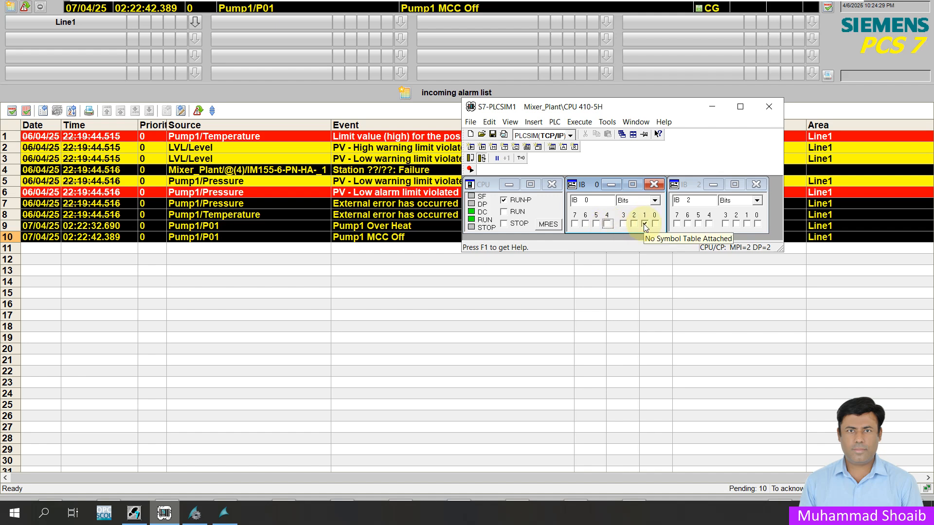
pyautogui.moveTo(605, 108); pyautogui.dragTo(651, 276)
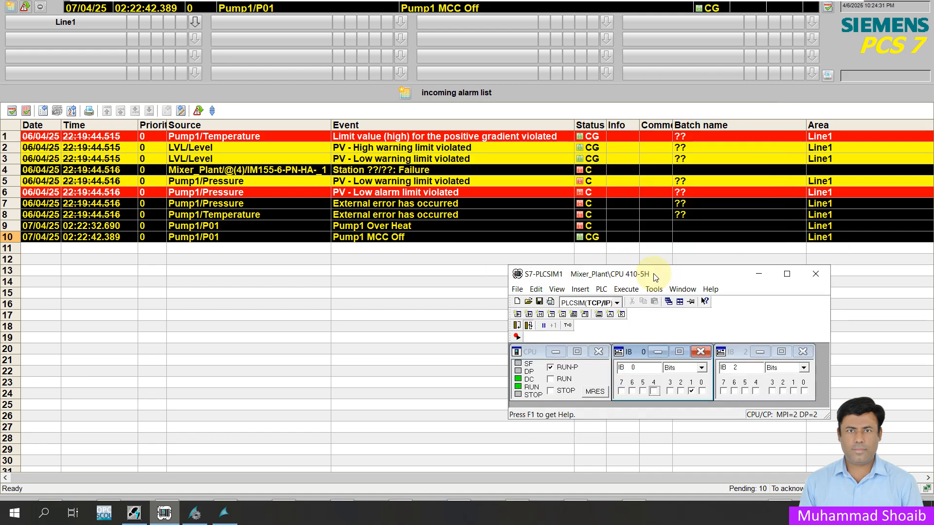
# - Clear the over-heat input bit in PLCSIM and acknowledge the Pump1 MCC Off and Over Heat alarms in the alarm list
pyautogui.click(690, 391)
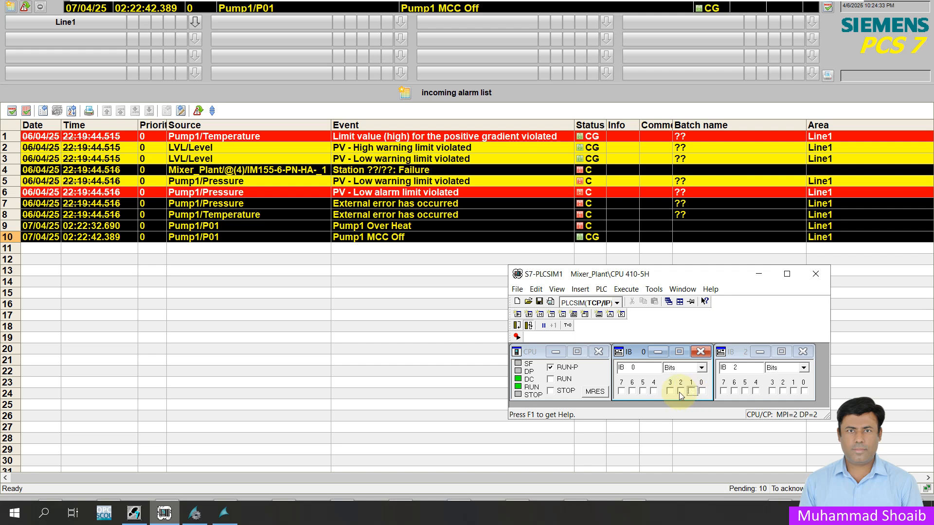
pyautogui.click(423, 239)
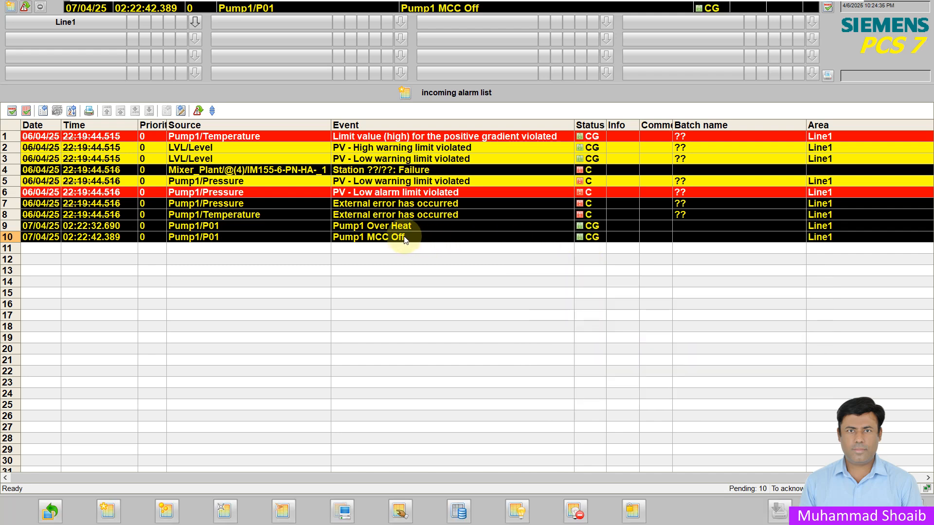
pyautogui.click(16, 111)
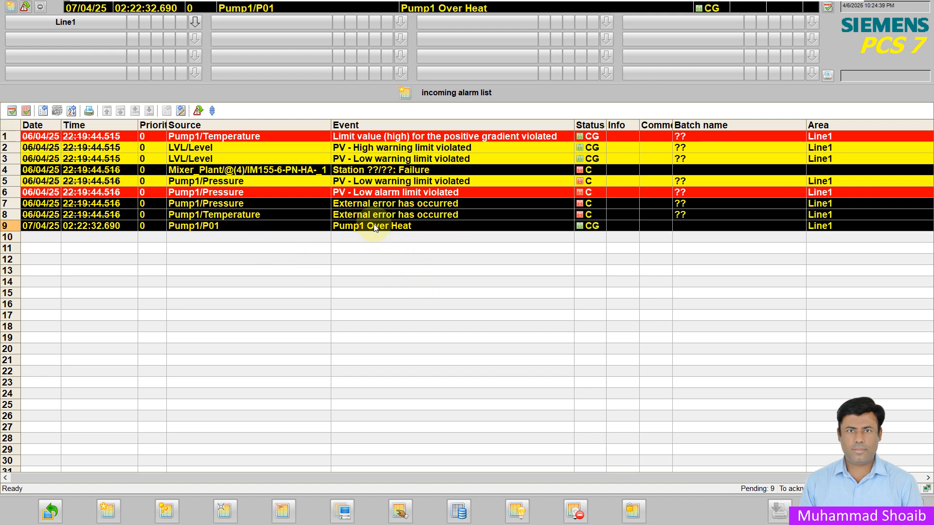
pyautogui.click(27, 112)
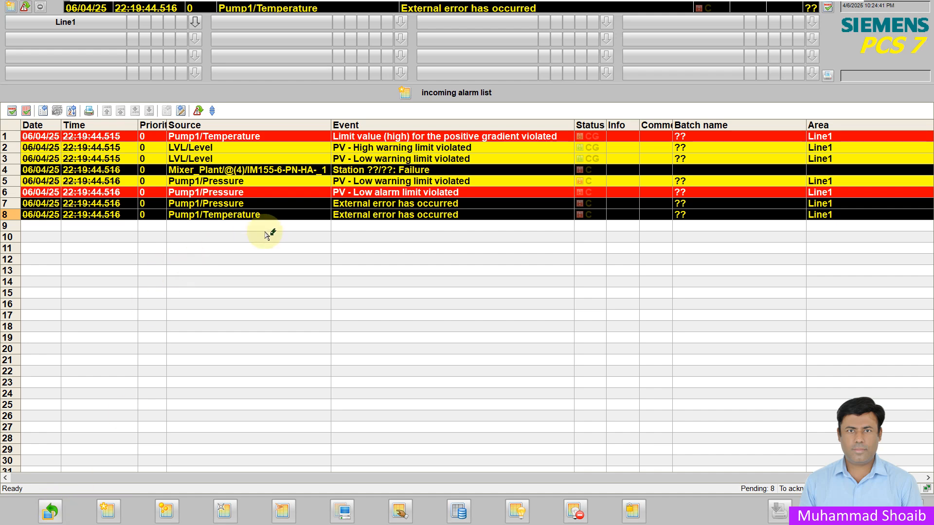
# - Return to the process picture and open the Pump1 faceplate's alarm view
pyautogui.click(52, 510)
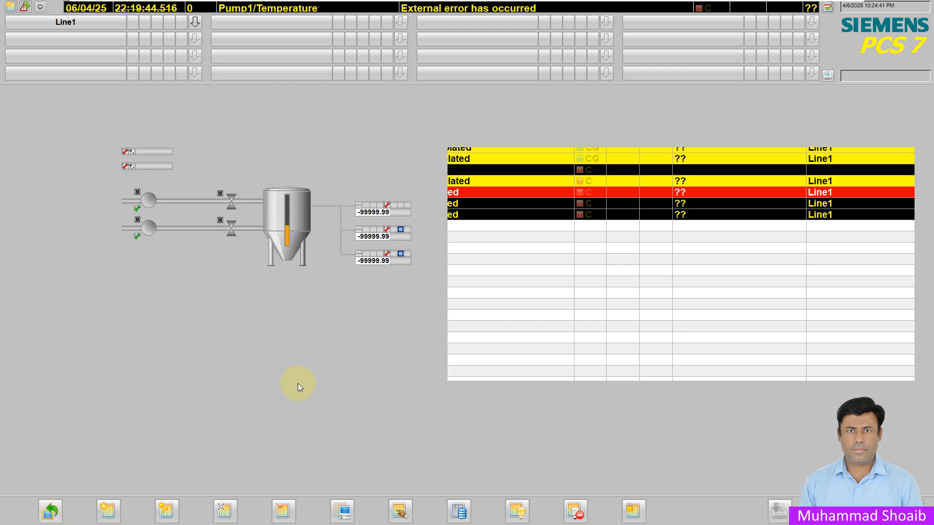
pyautogui.click(149, 200)
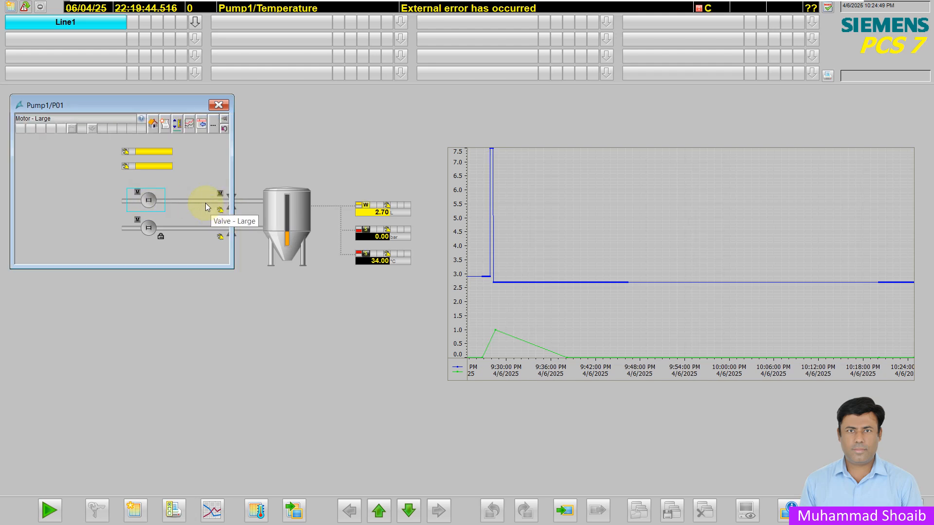
pyautogui.click(165, 126)
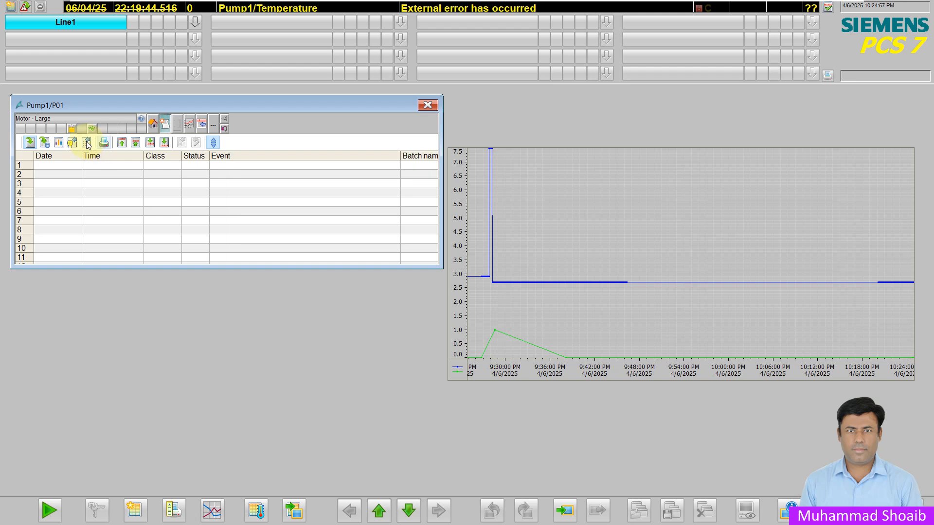
# - Display the short-term archive list of Pump1 alarms in the faceplate and close the faceplate
pyautogui.click(44, 143)
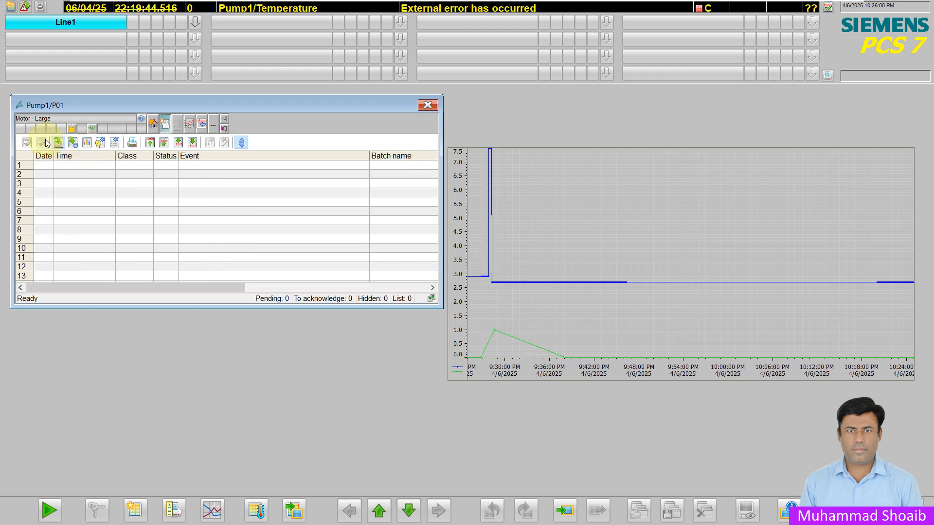
pyautogui.click(72, 143)
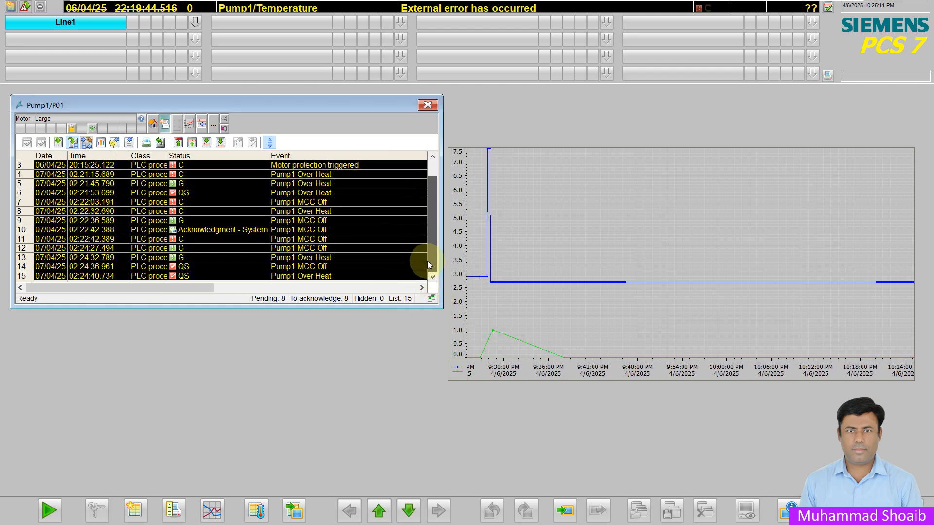
pyautogui.click(431, 106)
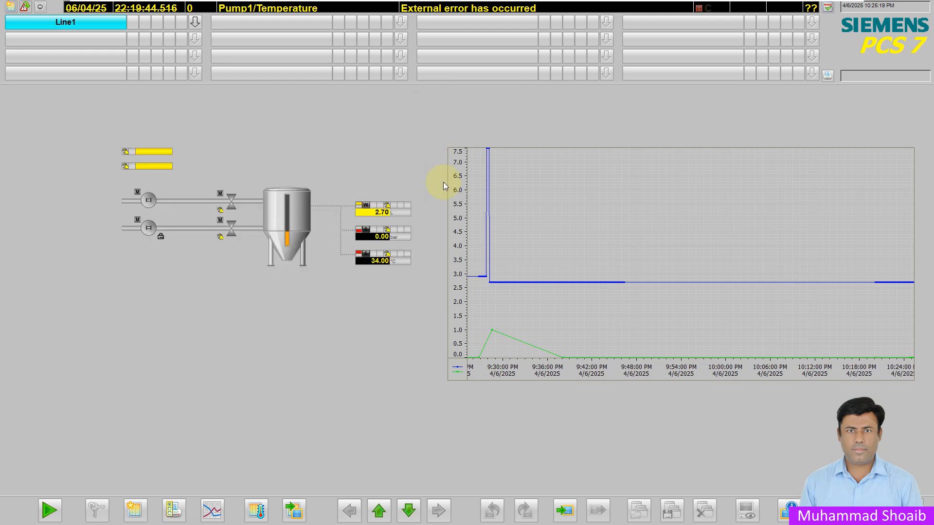